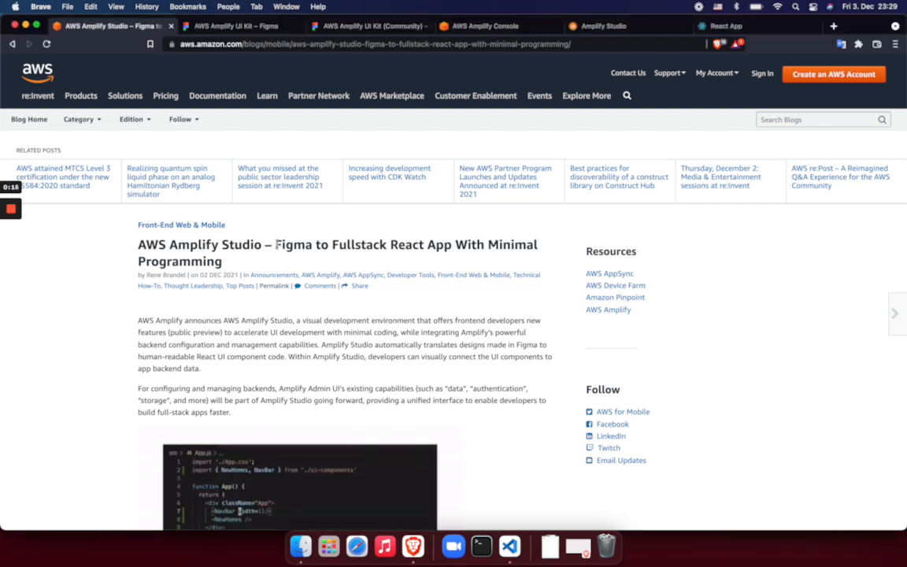
# Review the Amplify Studio announcement post and the AWS Amplify UI Kit community page on Figma
pyautogui.moveTo(276, 244); pyautogui.dragTo(460, 266)
pyautogui.scroll(-3, 449, 299)
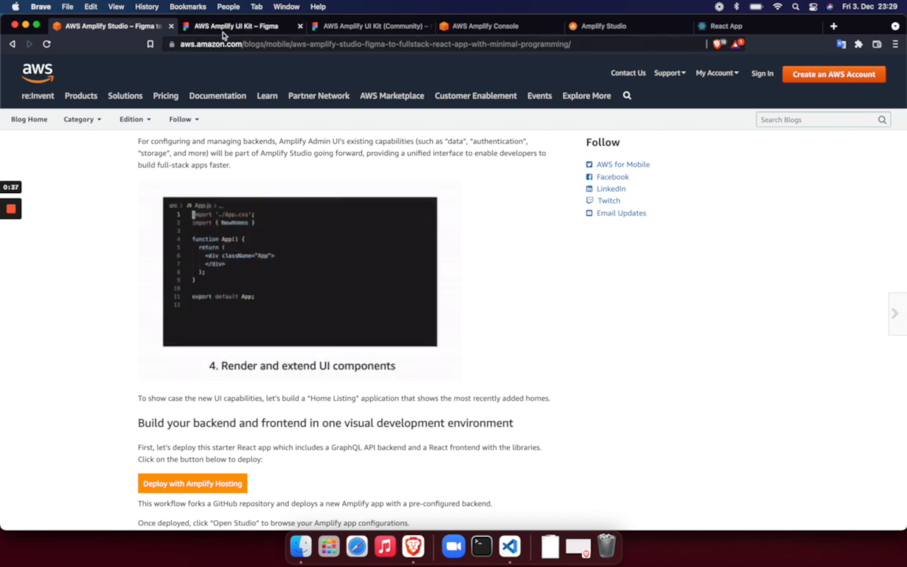
pyautogui.click(225, 31)
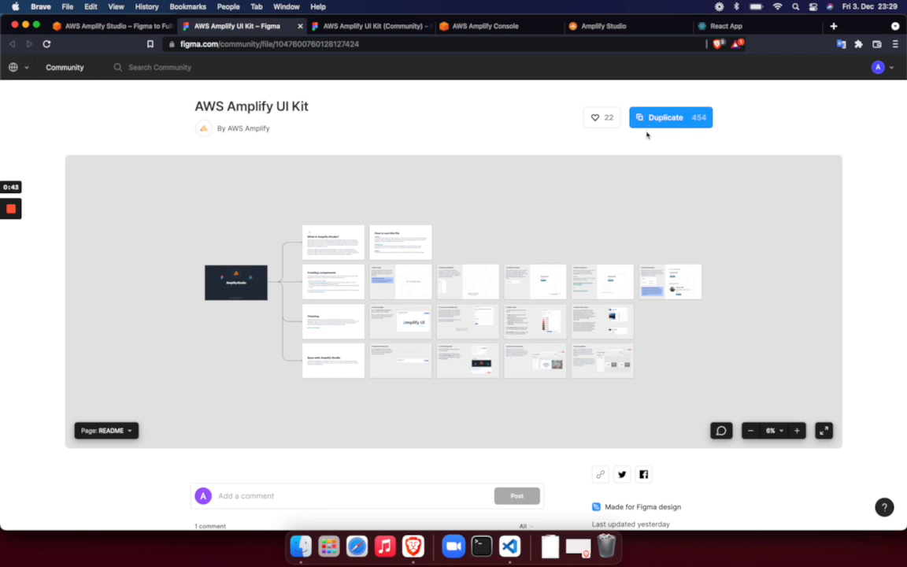
pyautogui.scroll(-2, 569, 227)
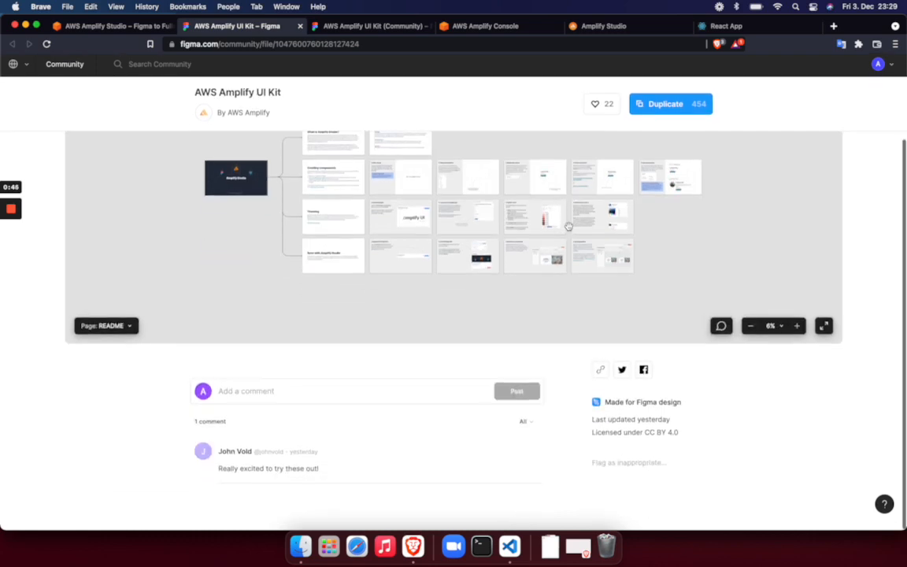
pyautogui.scroll(2, 569, 227)
# Switch to the duplicated AWS Amplify UI Kit file in Figma and look through its README, Primitives and My Components pages
pyautogui.click(364, 30)
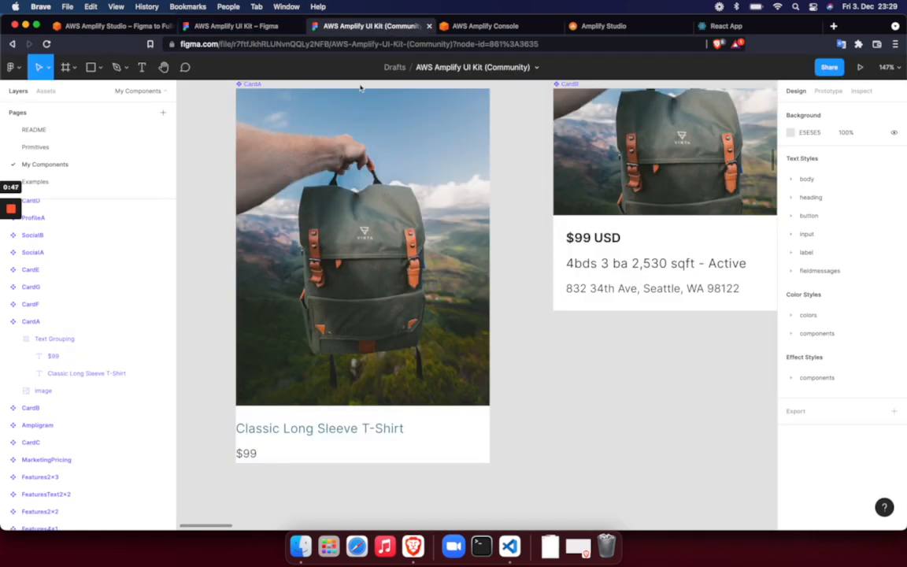
pyautogui.scroll(3, 128, 284)
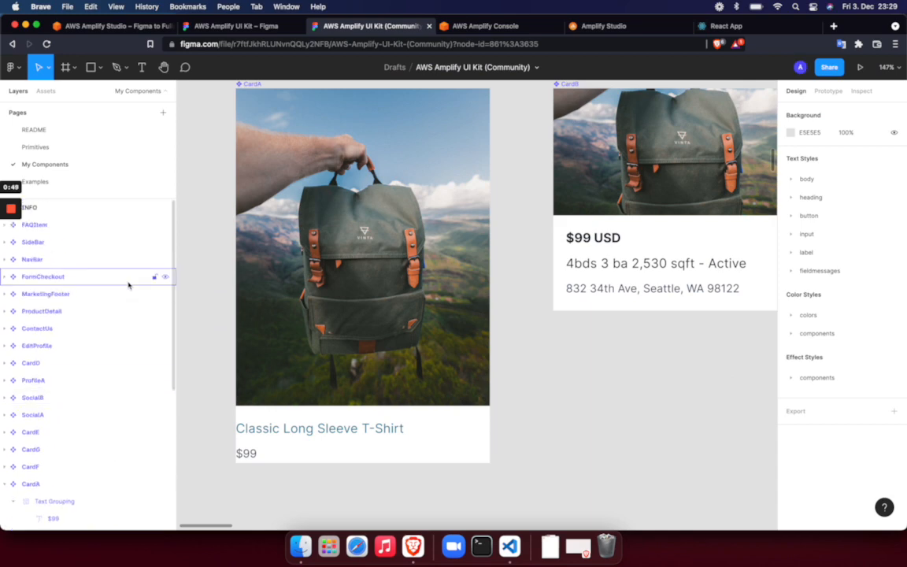
pyautogui.click(111, 131)
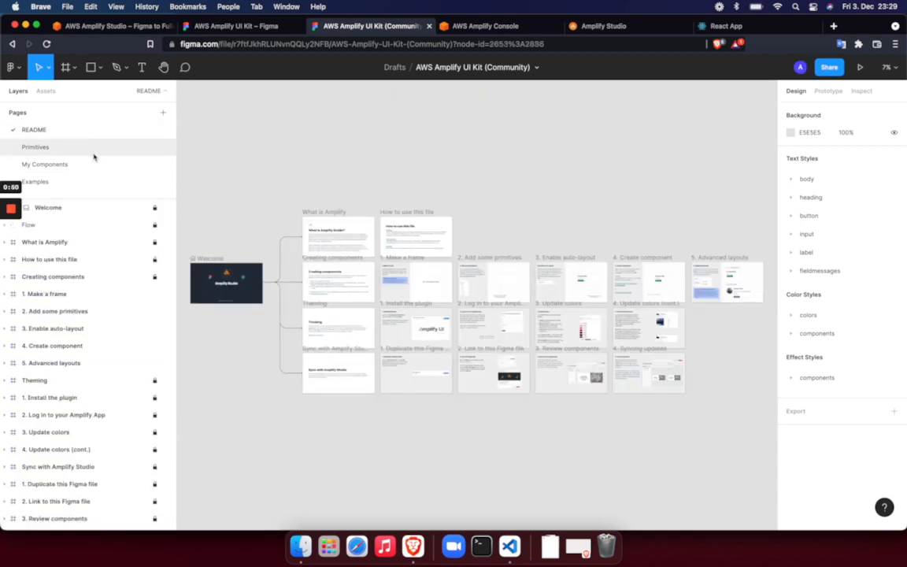
pyautogui.click(88, 148)
pyautogui.click(80, 165)
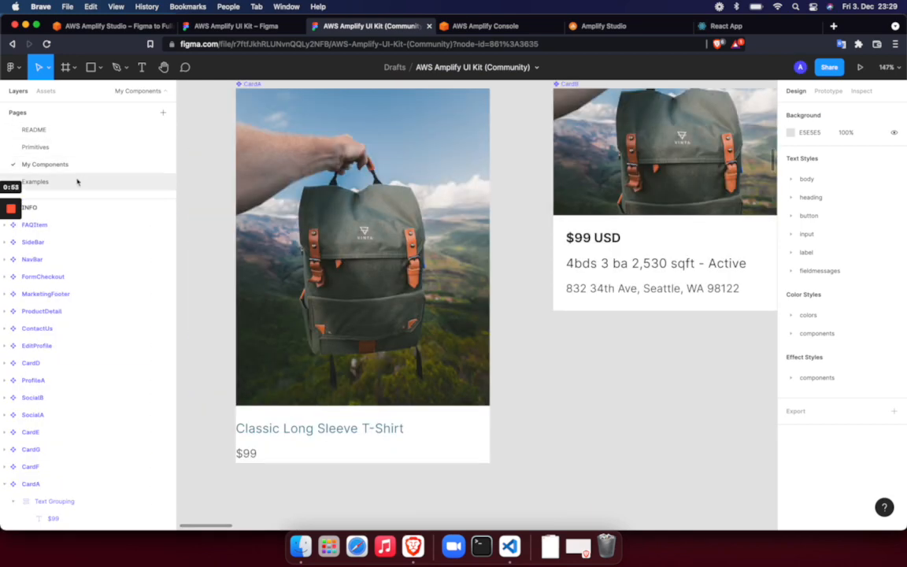
pyautogui.click(340, 194)
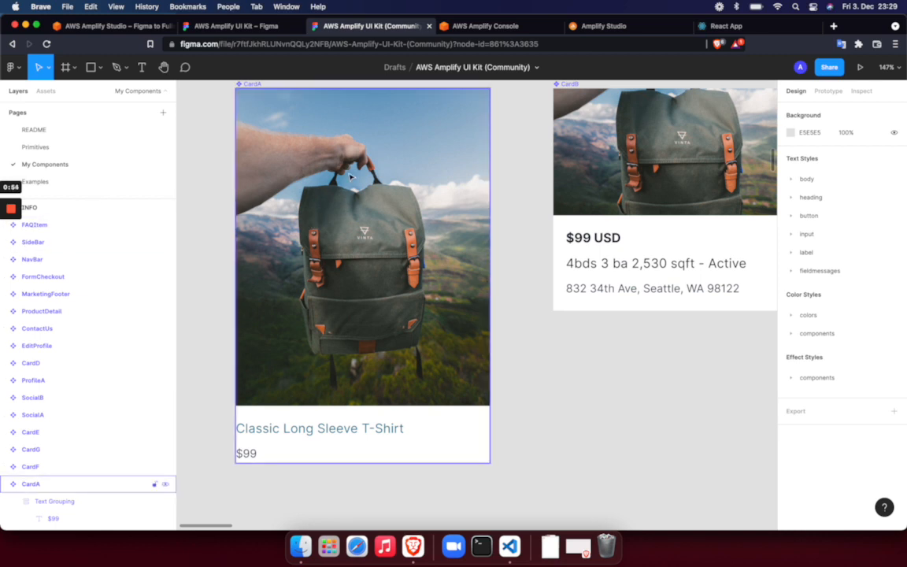
# Apply the colors/border/error color style to CardA's "Classic Long Sleeve T-Shirt" text, then select the whole card
pyautogui.scroll(-5, 351, 177)
pyautogui.scroll(2, 350, 177)
pyautogui.scroll(-2, 351, 178)
pyautogui.hscroll(-1, 351, 177)
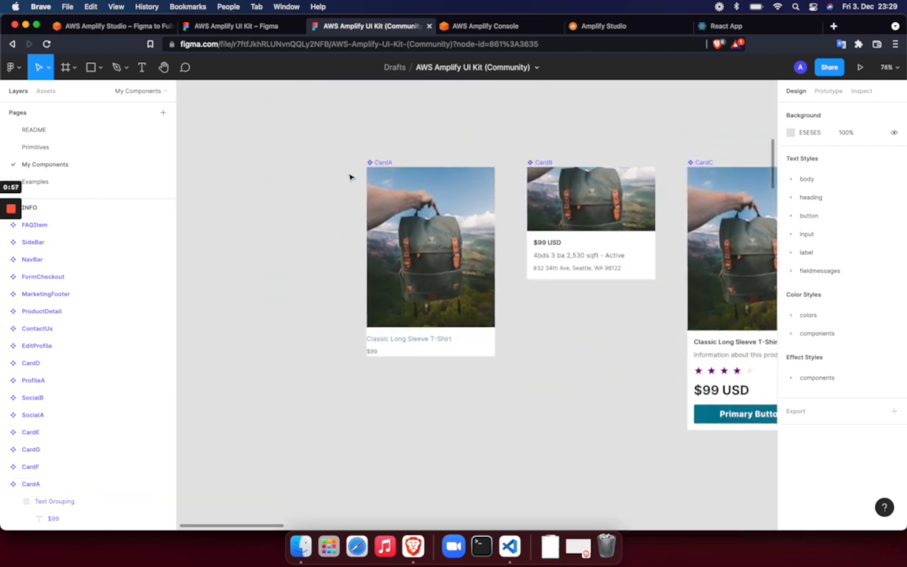
pyautogui.scroll(-1, 350, 178)
pyautogui.hscroll(1, 350, 178)
pyautogui.click(408, 331)
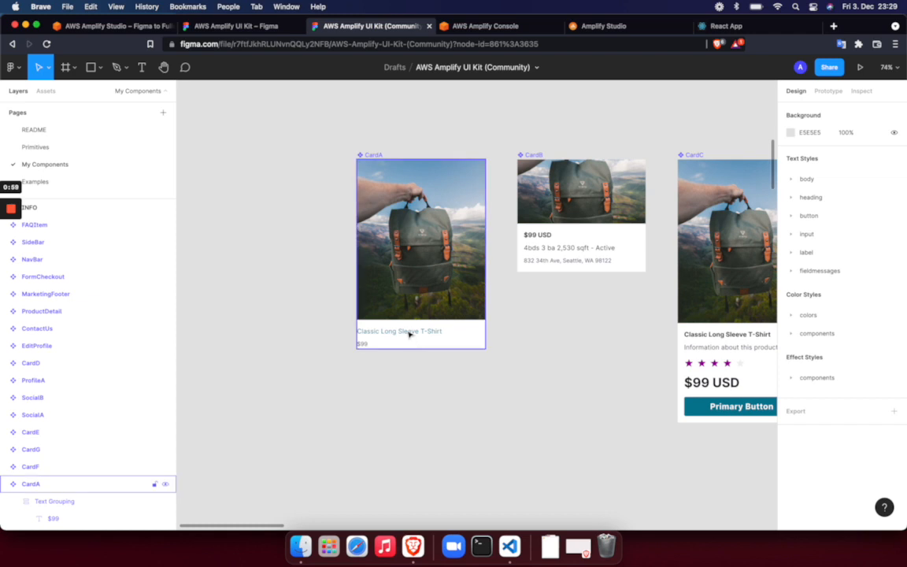
pyautogui.doubleClick(407, 331)
pyautogui.doubleClick(407, 331)
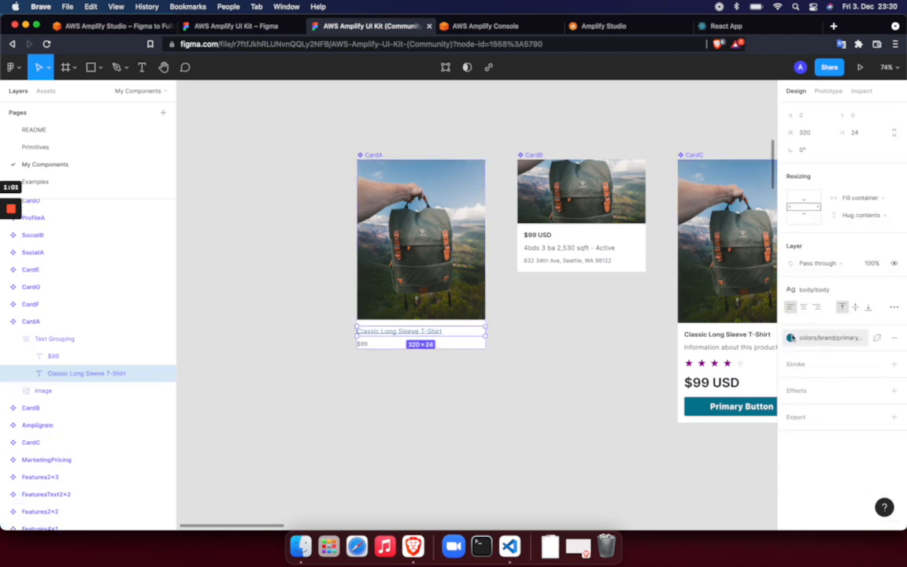
pyautogui.click(790, 338)
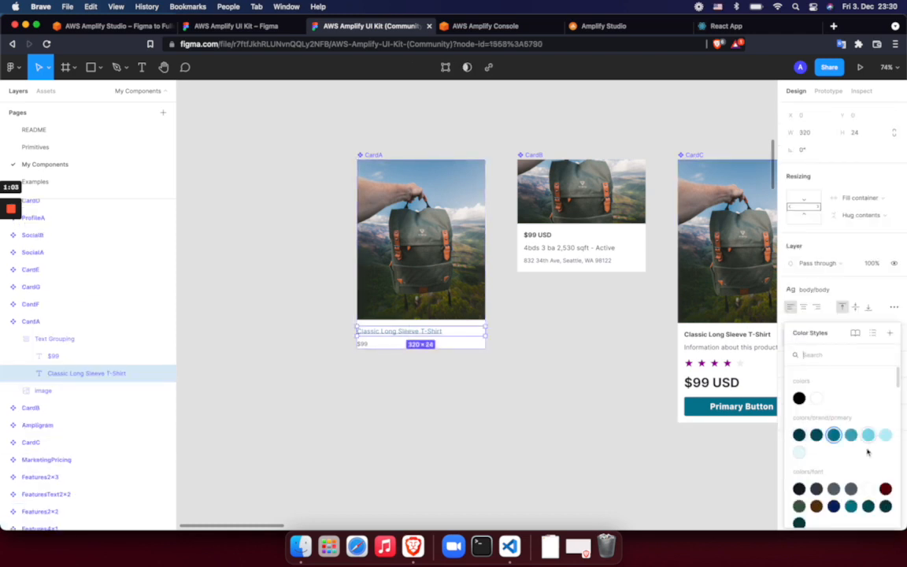
pyautogui.scroll(-2, 855, 481)
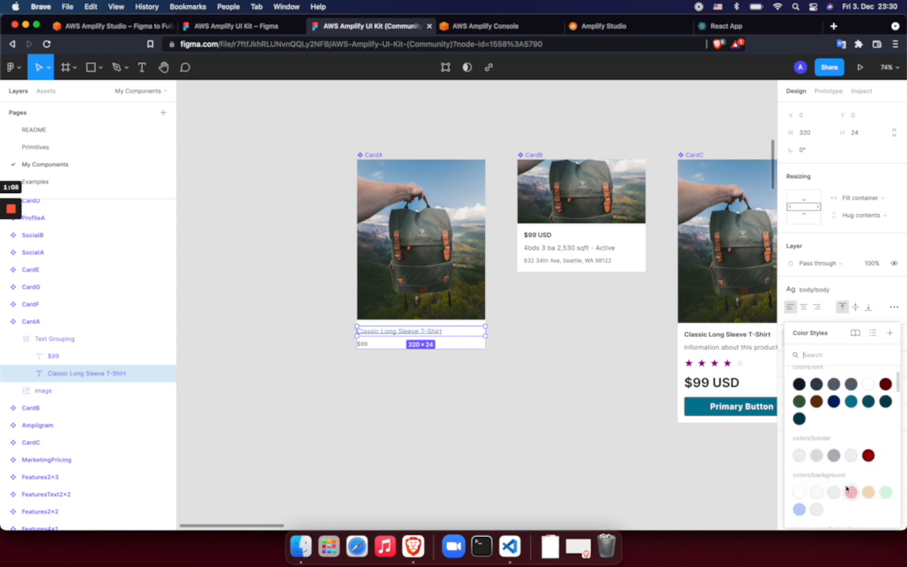
pyautogui.click(869, 456)
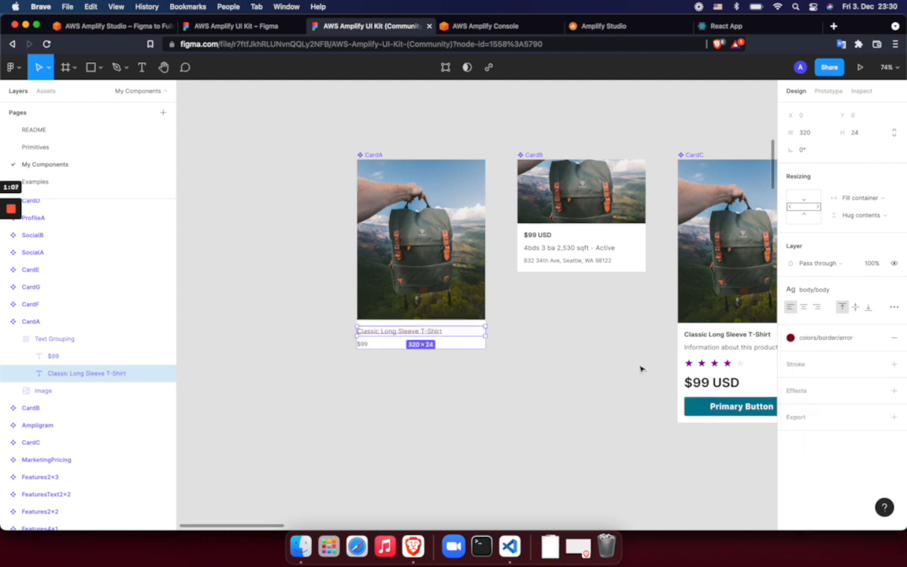
pyautogui.click(581, 347)
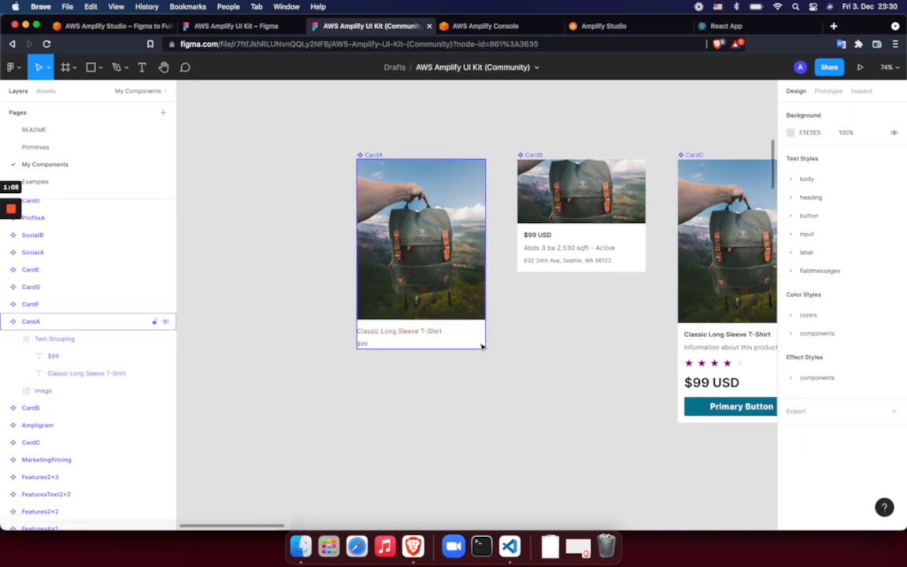
pyautogui.click(422, 336)
pyautogui.hscroll(3, 444, 319)
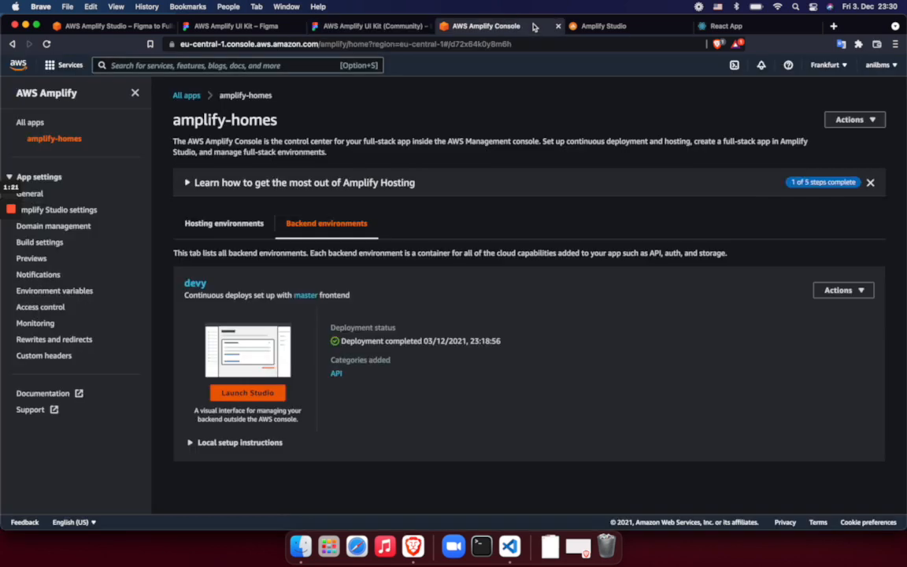
# Inspect the amplify-homes app in the Amplify Console and the home page of its devy environment in Amplify Studio
pyautogui.click(482, 26)
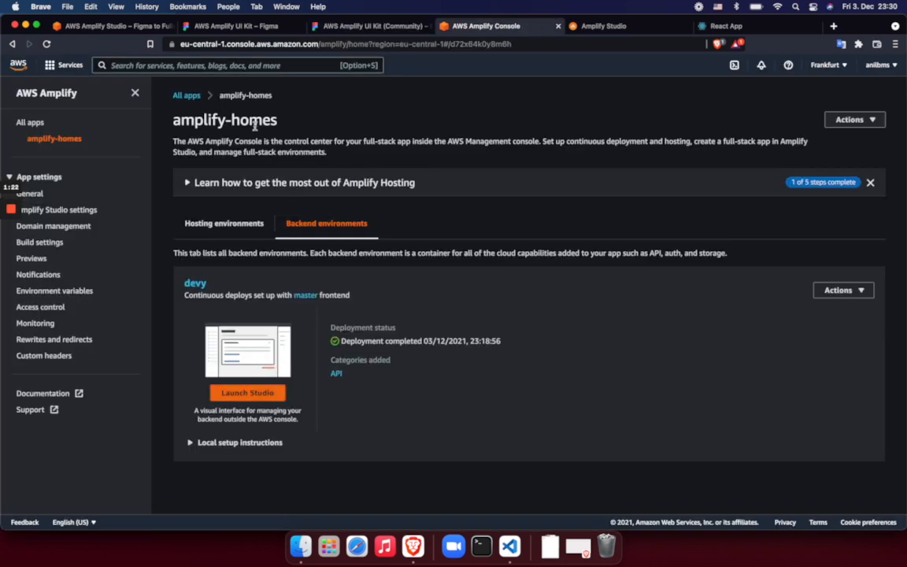
pyautogui.moveTo(234, 124); pyautogui.dragTo(171, 124)
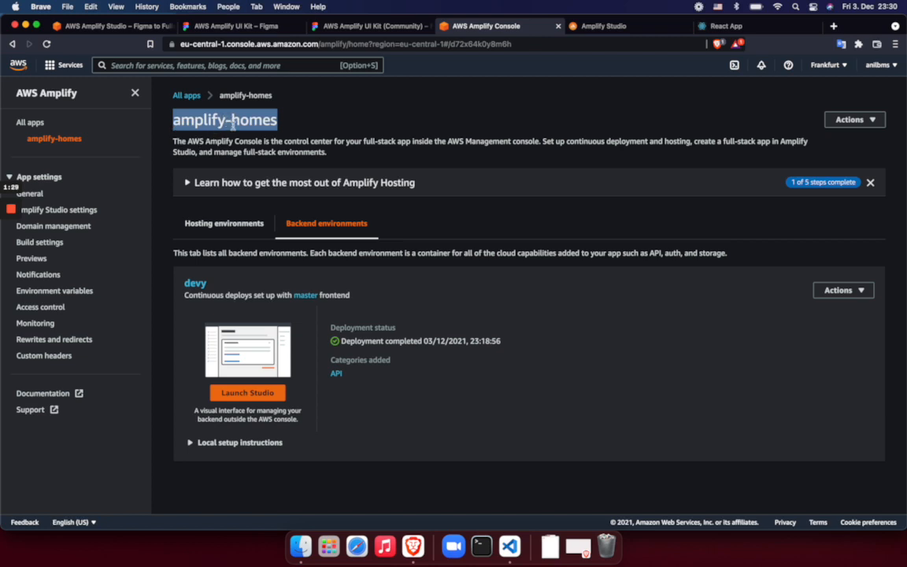
pyautogui.click(604, 27)
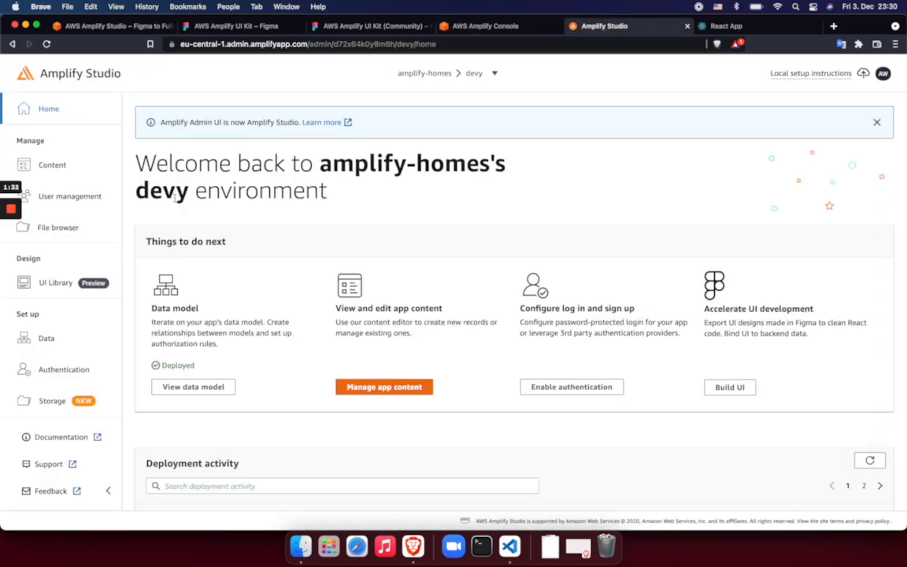
pyautogui.scroll(-5, 176, 268)
pyautogui.scroll(4, 178, 273)
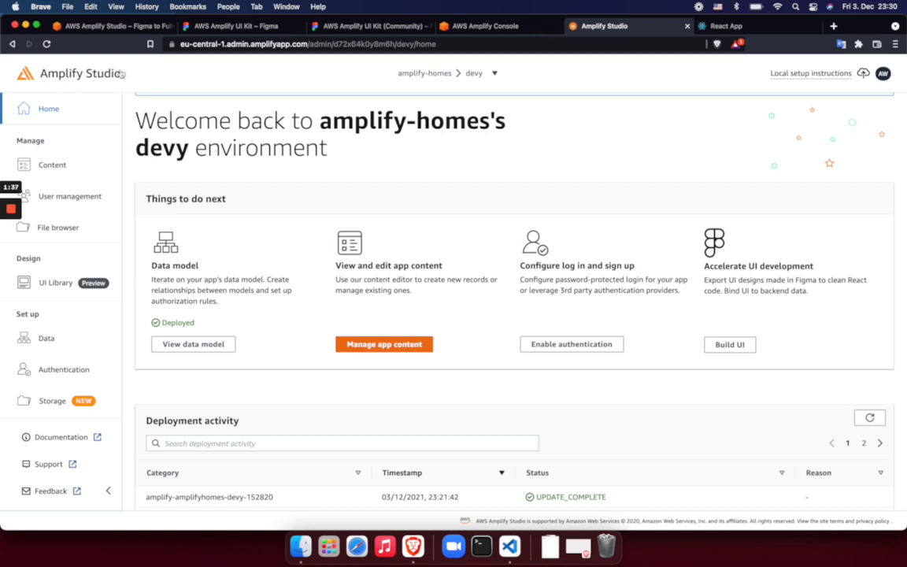
pyautogui.click(471, 73)
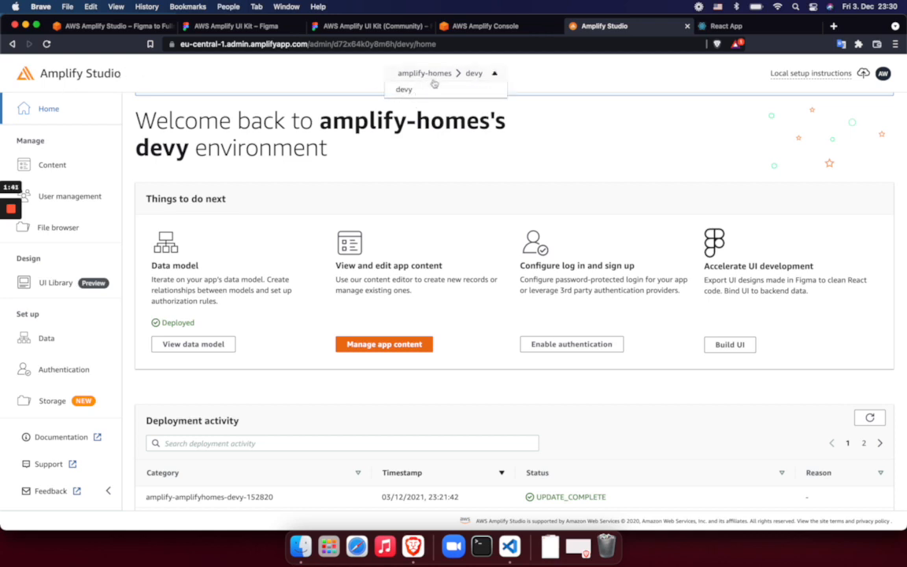
pyautogui.click(345, 80)
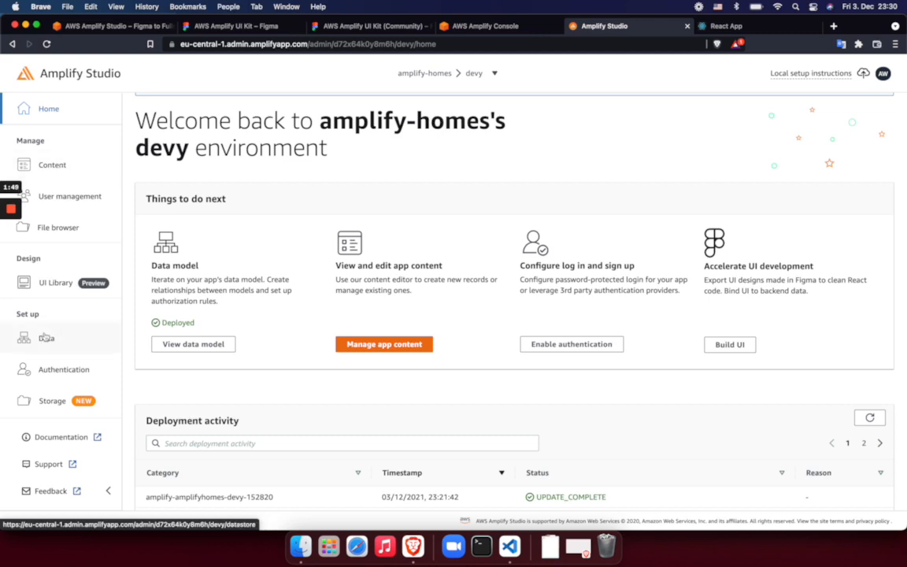
# Open Amplify Studio's UI Library and compare its component list with the components in the Figma file
pyautogui.click(52, 285)
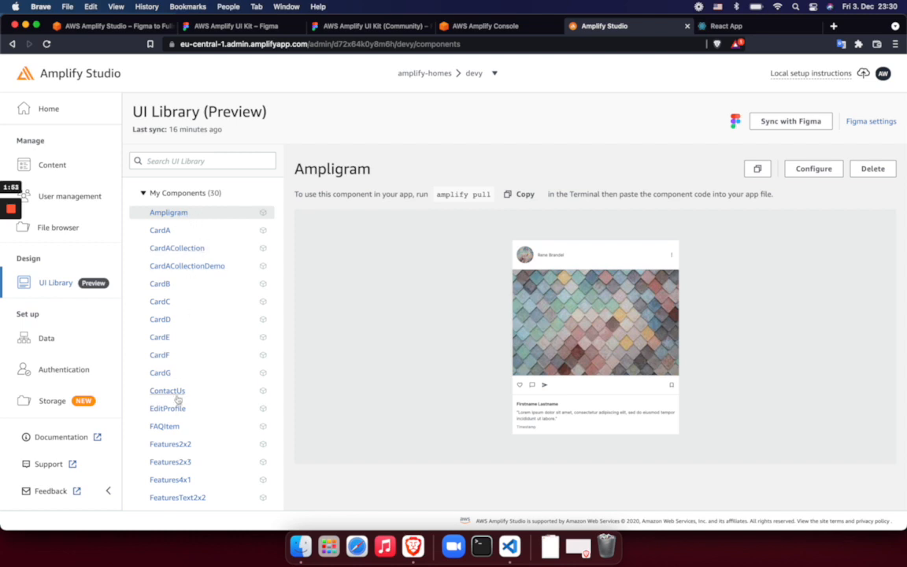
pyautogui.scroll(-5, 178, 399)
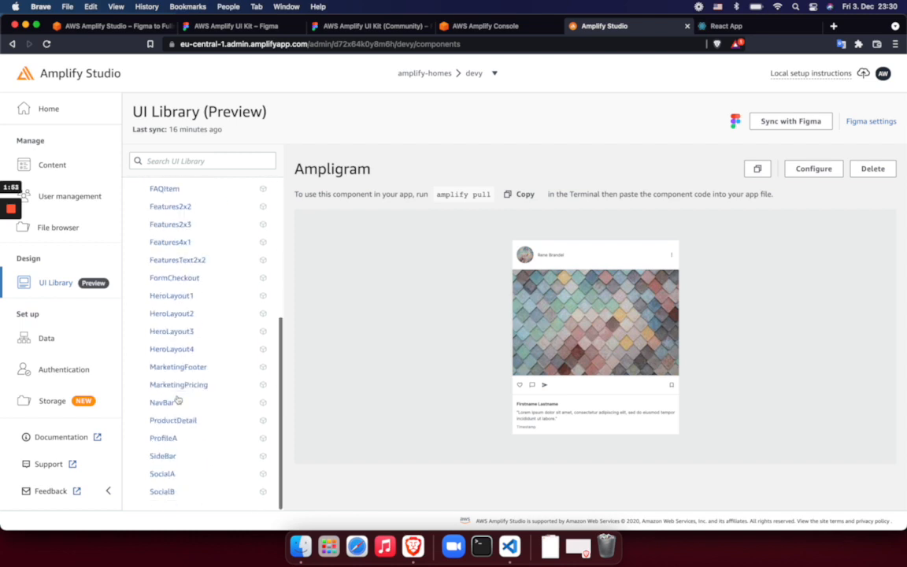
pyautogui.click(365, 28)
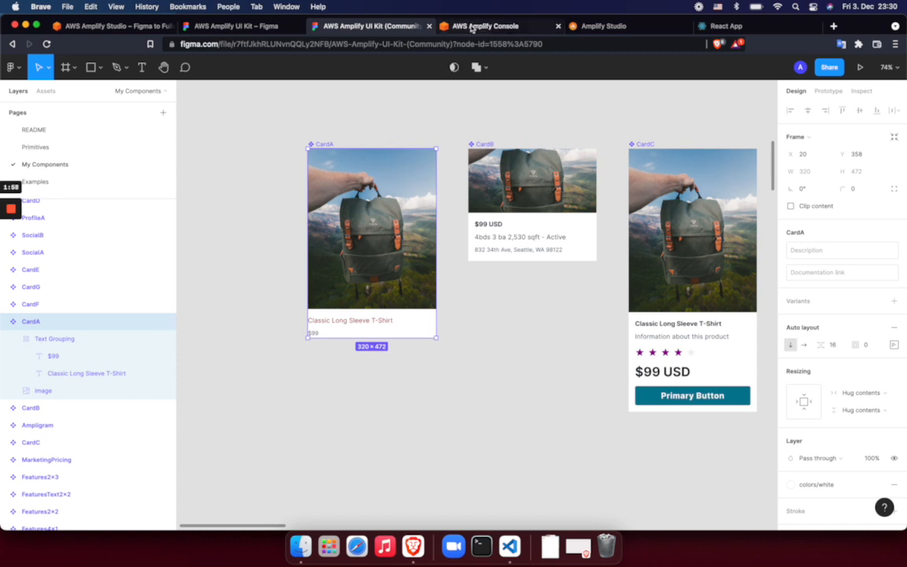
# Return to Amplify Studio and start syncing the UI Library with Figma, checking the edited CardA in Figma during the fetch
pyautogui.click(601, 28)
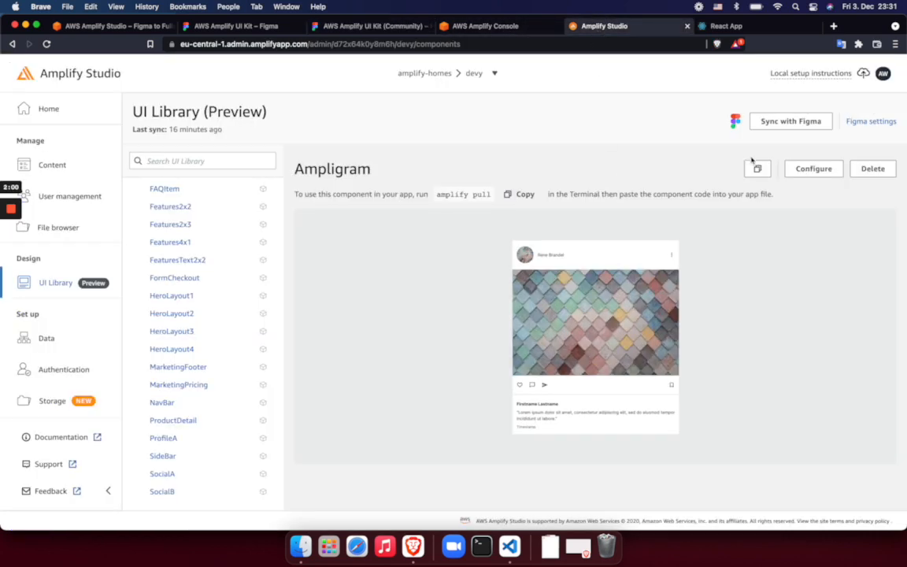
pyautogui.click(776, 123)
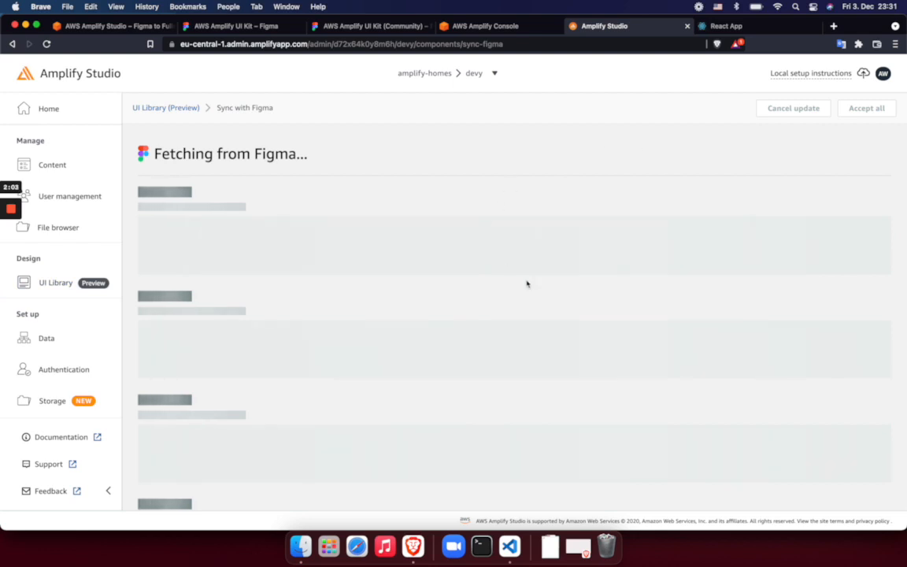
pyautogui.click(331, 27)
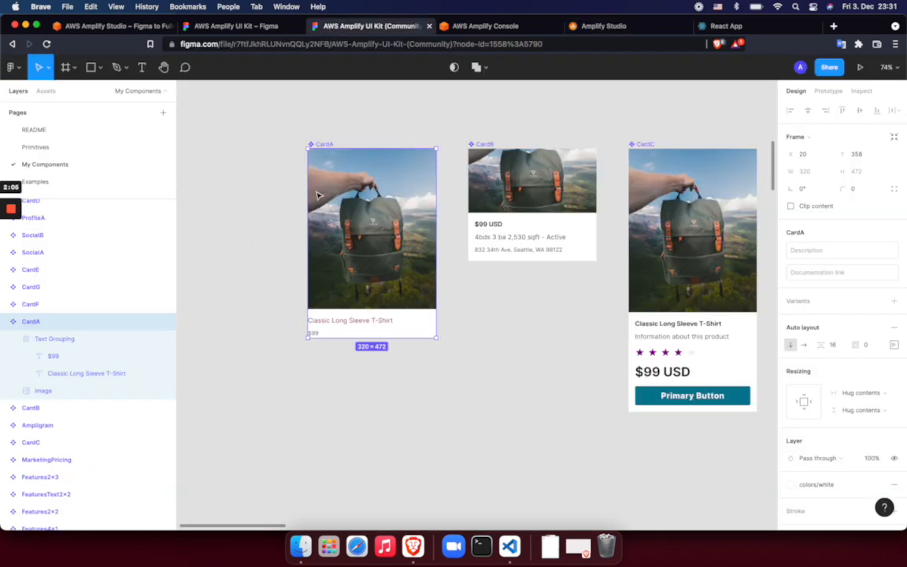
pyautogui.click(600, 26)
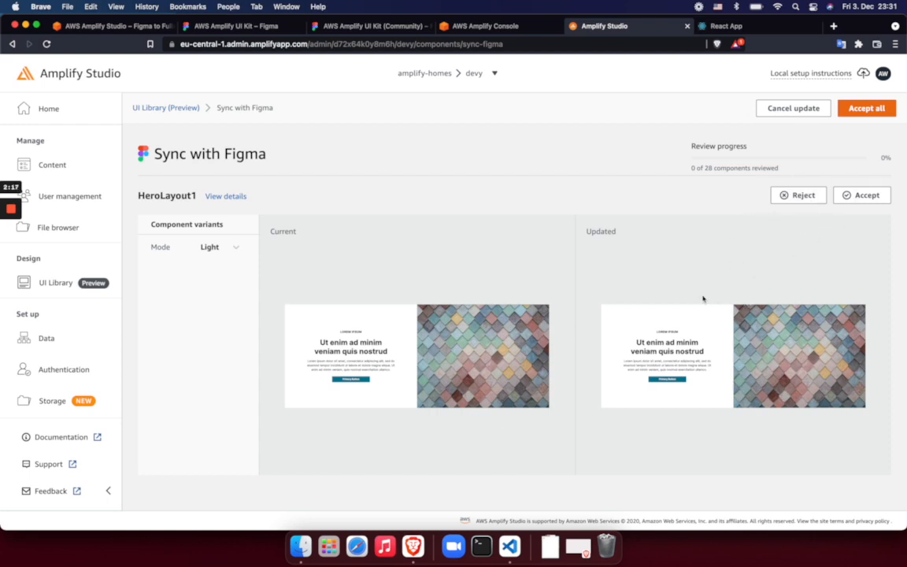
# Accept the updated version of every fetched component one by one, starting with HeroLayout1, to complete the Figma sync
pyautogui.click(852, 197)
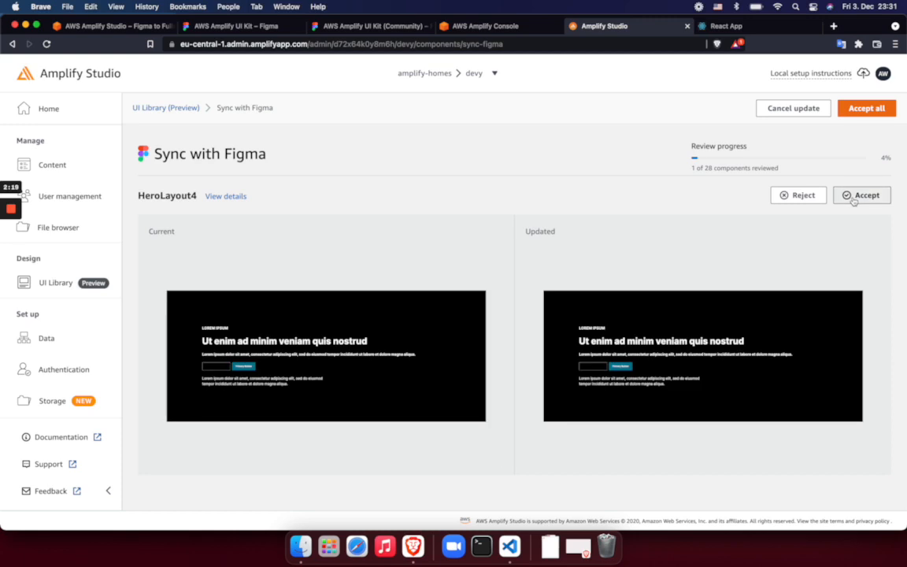
pyautogui.click(854, 199)
pyautogui.click(854, 199)
pyautogui.click(854, 199)
pyautogui.click(854, 198)
pyautogui.click(854, 199)
pyautogui.click(853, 199)
pyautogui.click(854, 199)
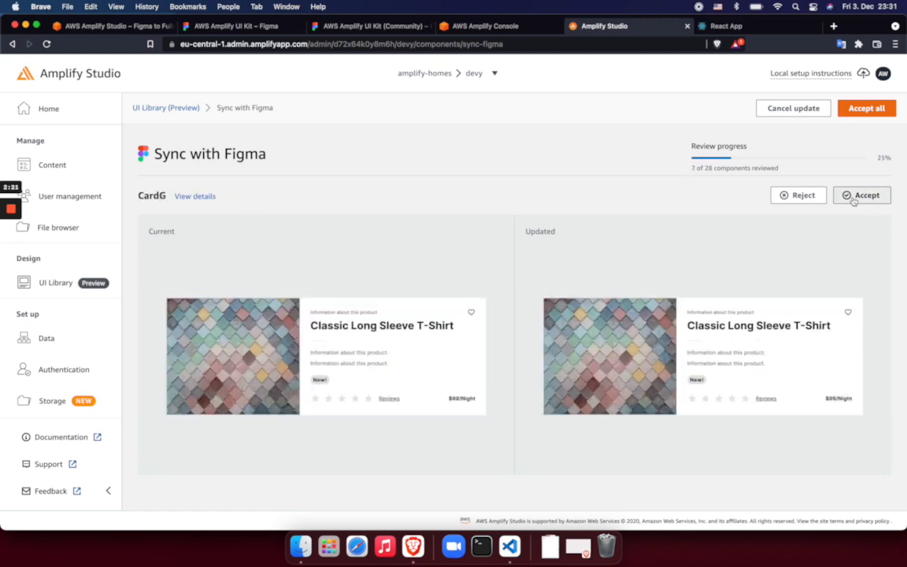
pyautogui.click(854, 198)
pyautogui.click(854, 198)
pyautogui.click(854, 198)
pyautogui.click(854, 198)
pyautogui.click(854, 198)
pyautogui.click(854, 199)
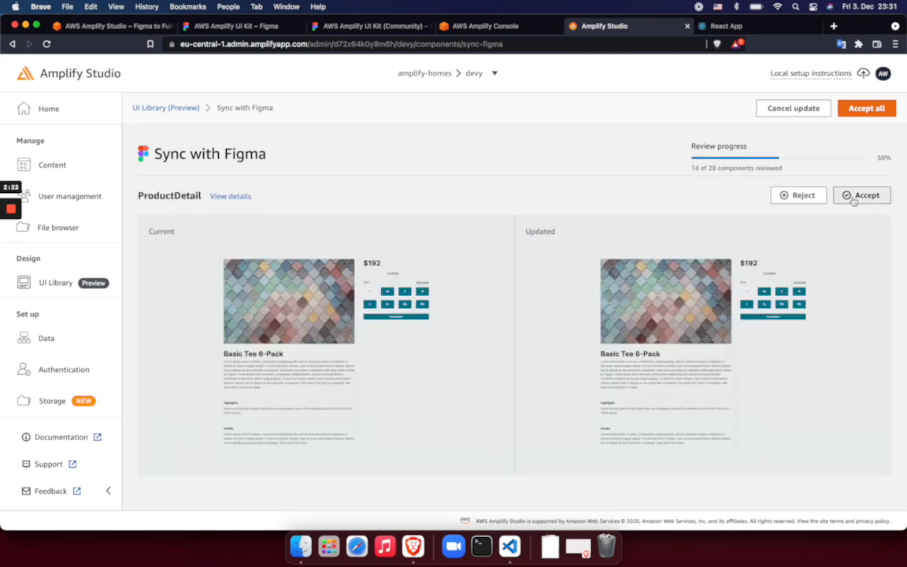
pyautogui.click(854, 199)
pyautogui.click(854, 199)
pyautogui.click(853, 199)
pyautogui.click(854, 199)
pyautogui.click(854, 199)
pyautogui.click(854, 199)
pyautogui.click(854, 198)
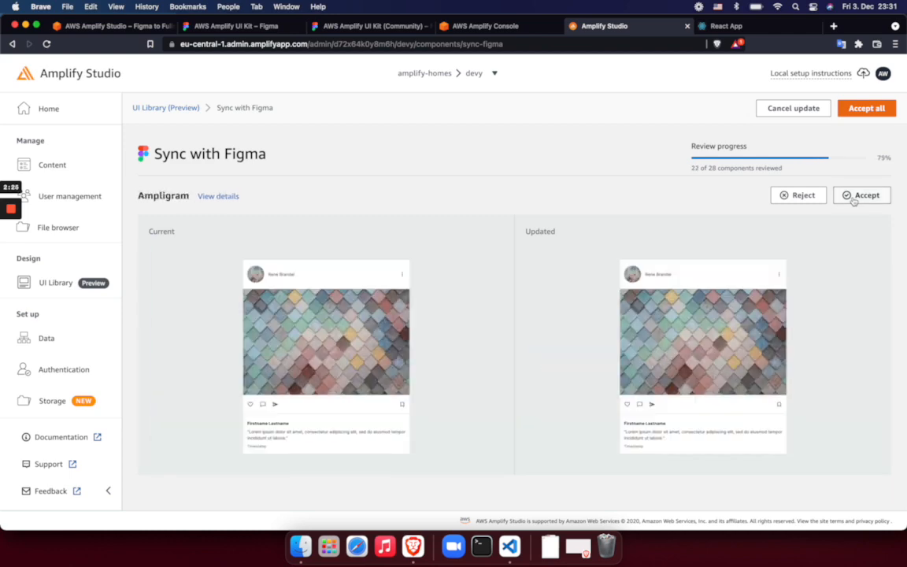
pyautogui.click(854, 198)
pyautogui.click(854, 198)
pyautogui.click(854, 198)
pyautogui.click(854, 198)
pyautogui.click(853, 199)
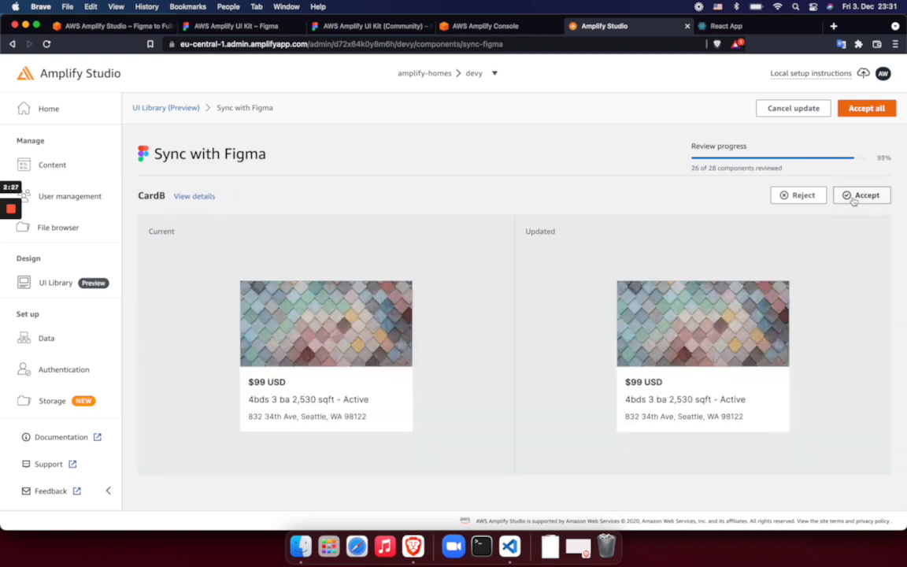
pyautogui.click(853, 198)
pyautogui.click(848, 197)
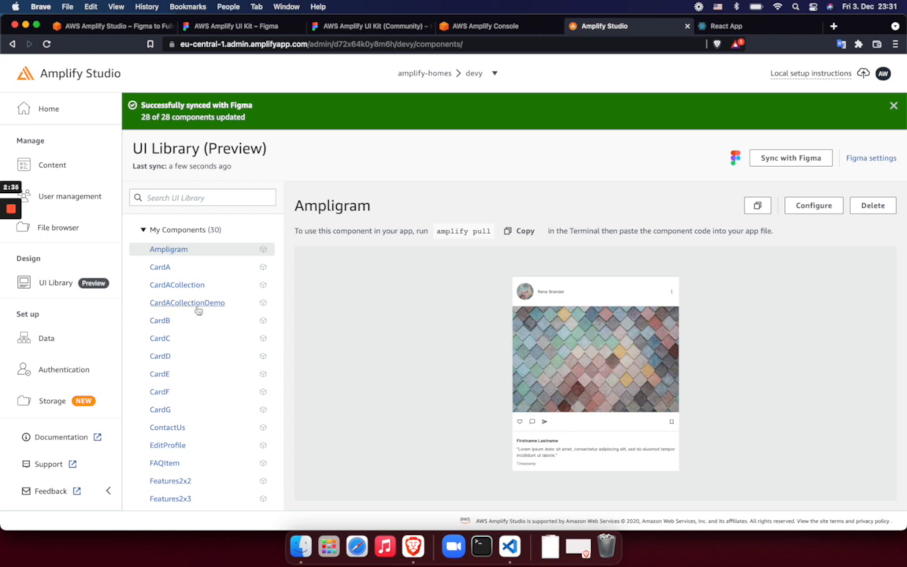
# Preview the synced CardA component in the UI Library and check its title and price text
pyautogui.click(162, 268)
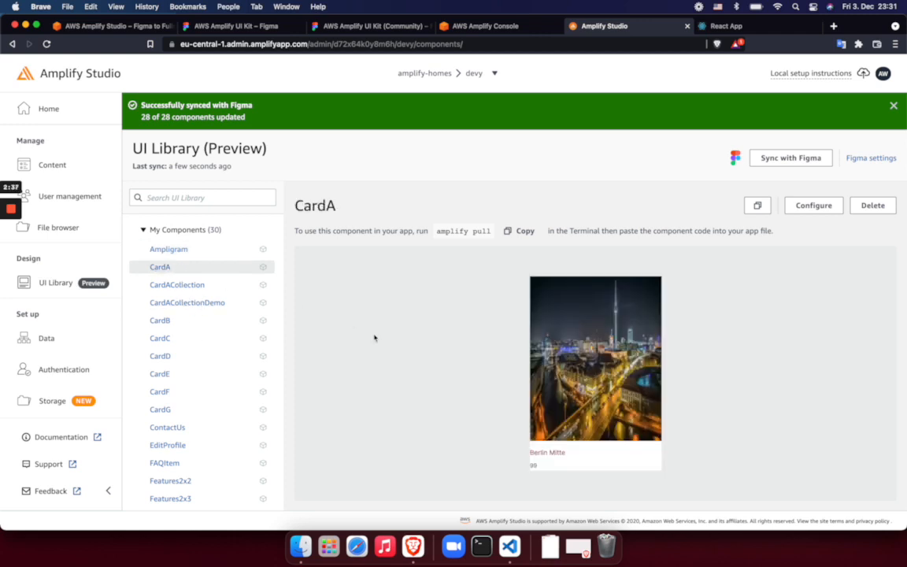
pyautogui.moveTo(573, 455); pyautogui.dragTo(542, 448)
pyautogui.click(514, 453)
# Review the records in the Home content table and the fields of the Home data model
pyautogui.click(69, 166)
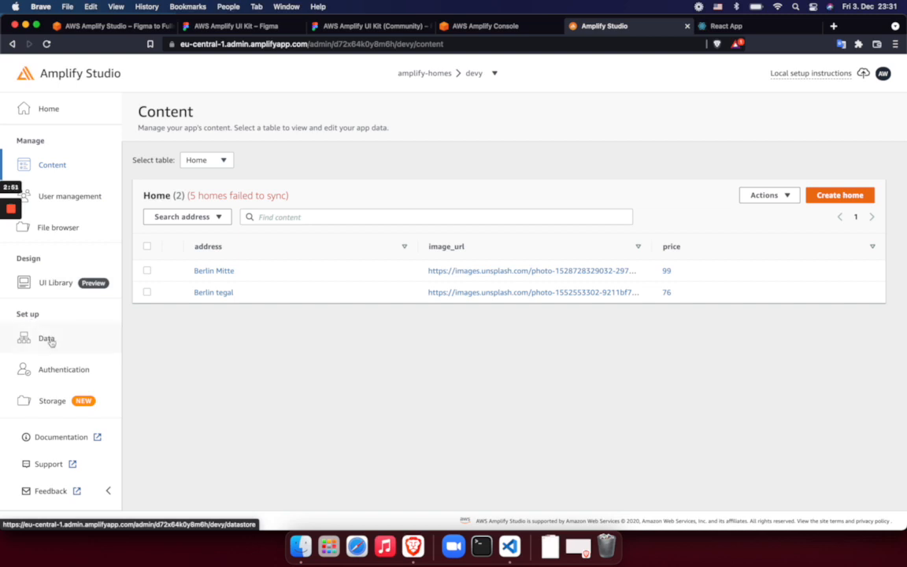
pyautogui.click(49, 339)
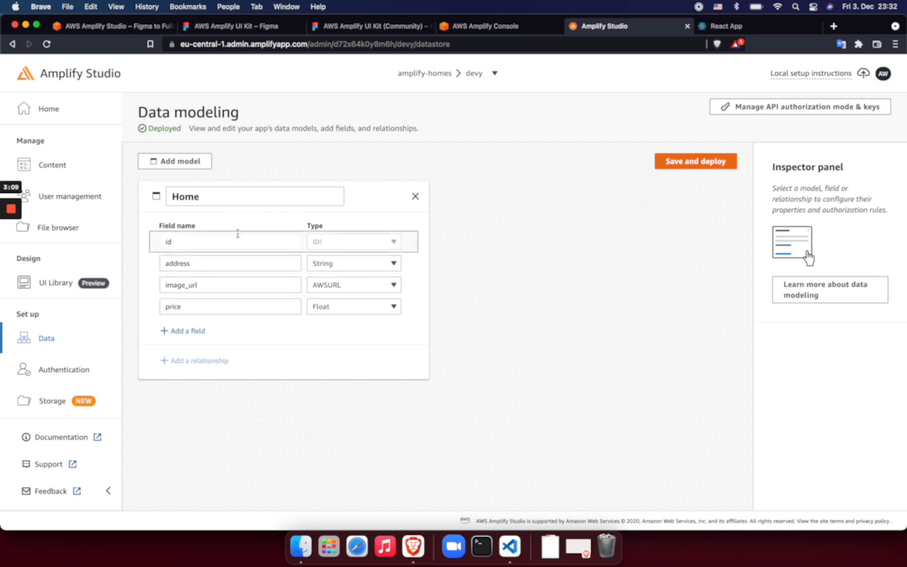
pyautogui.click(84, 169)
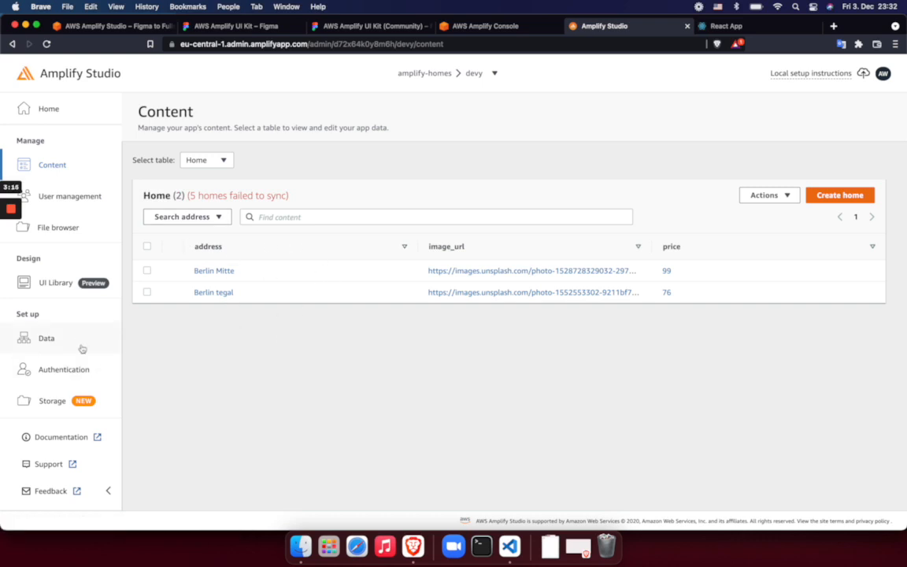
# Start a new Home record, fill in its address and set the price to 95
pyautogui.click(839, 195)
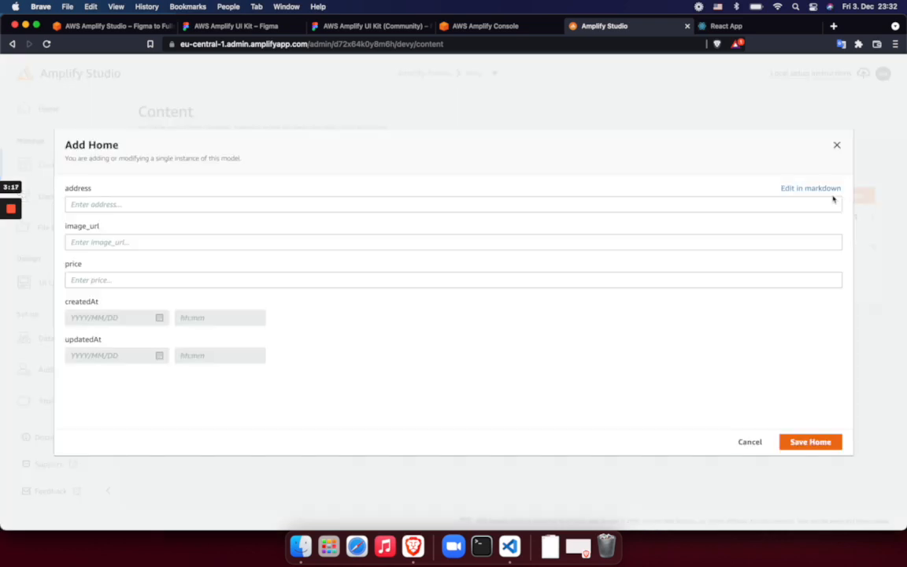
pyautogui.click(473, 203)
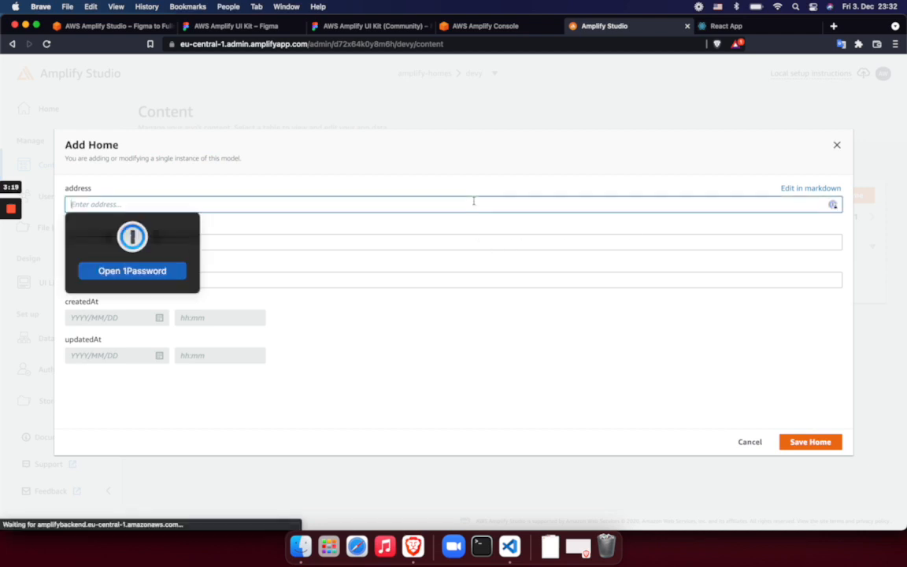
pyautogui.write('berlin 123')
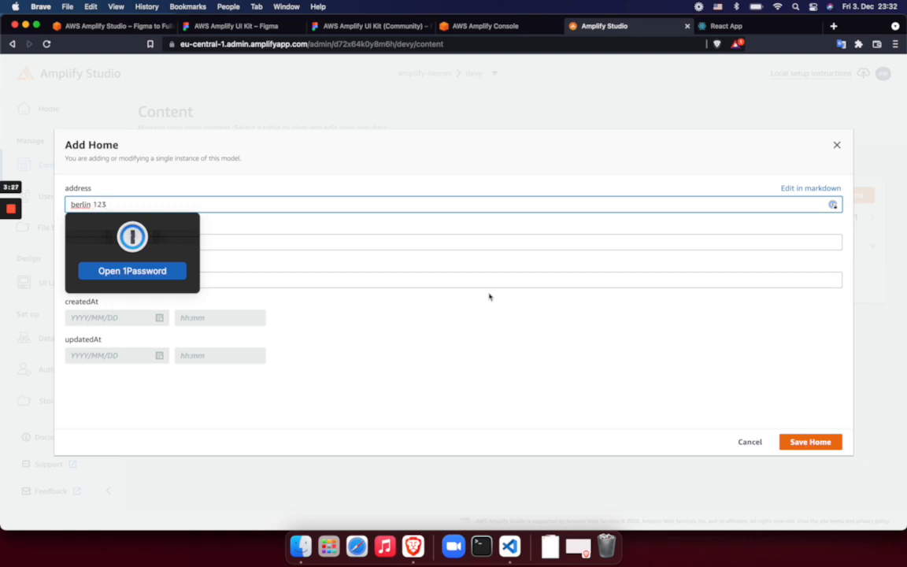
pyautogui.click(440, 268)
pyautogui.click(407, 245)
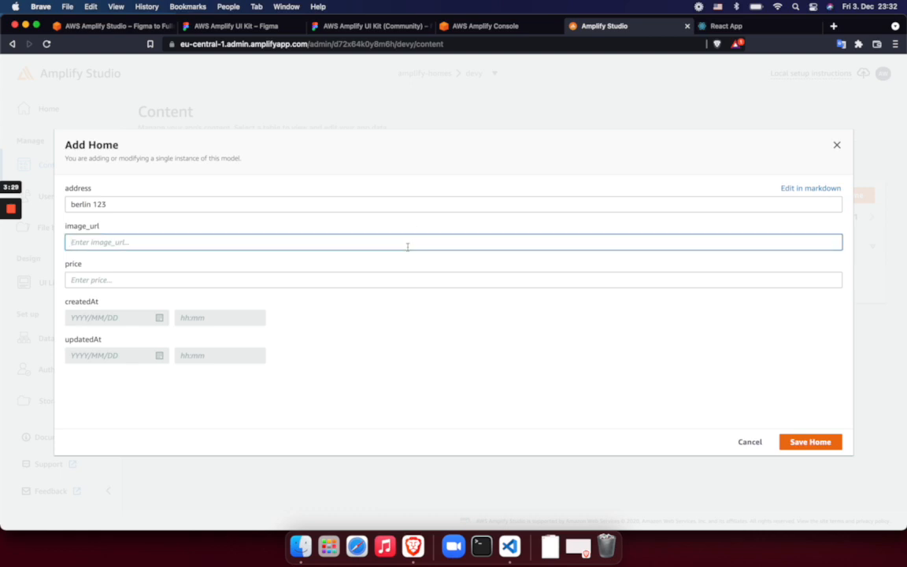
pyautogui.click(380, 286)
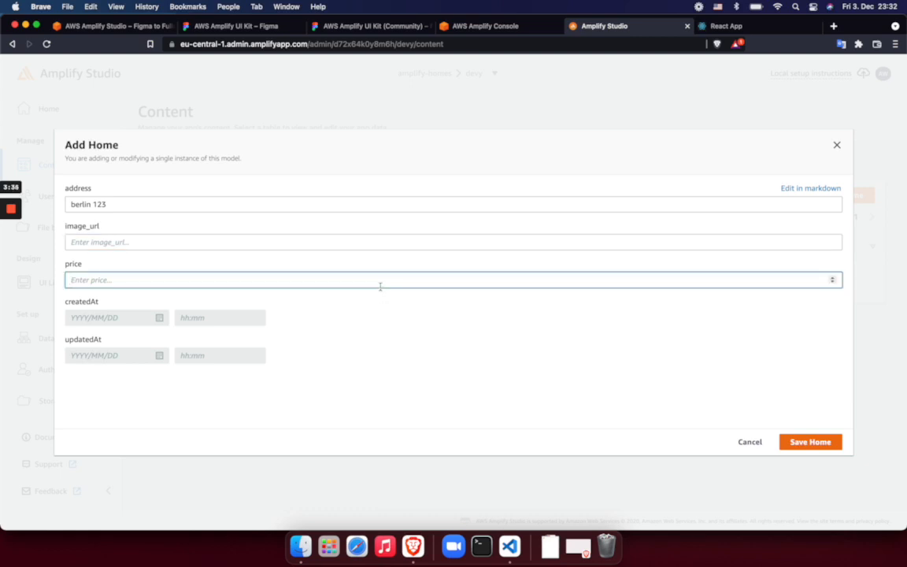
pyautogui.write('95')
# Search Unsplash for berlin in a new browser tab and copy the image address of the Brandenburg Gate photo
pyautogui.press('super+t')
pyautogui.write('un')
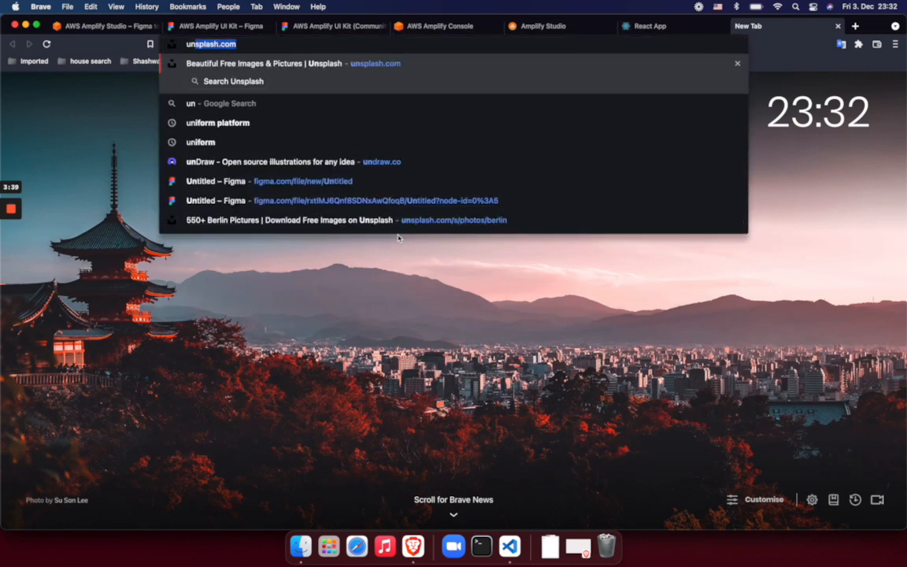
pyautogui.press('Return')
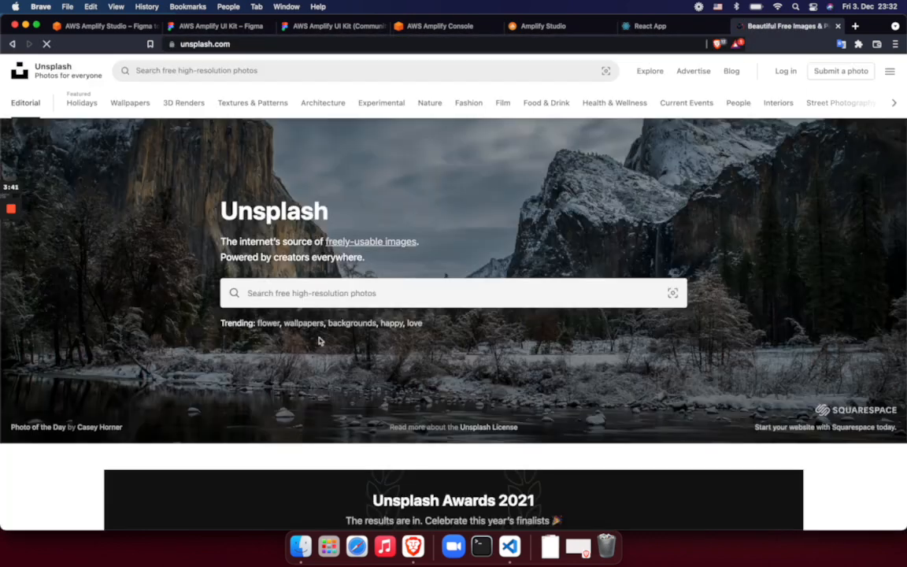
pyautogui.click(324, 290)
pyautogui.write('berlin')
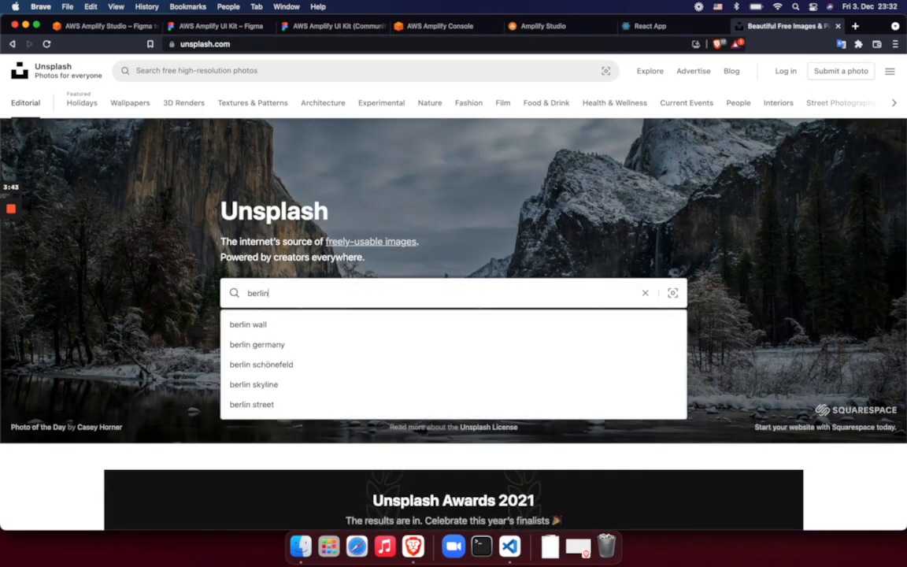
pyautogui.press('Return')
pyautogui.scroll(-5, 273, 279)
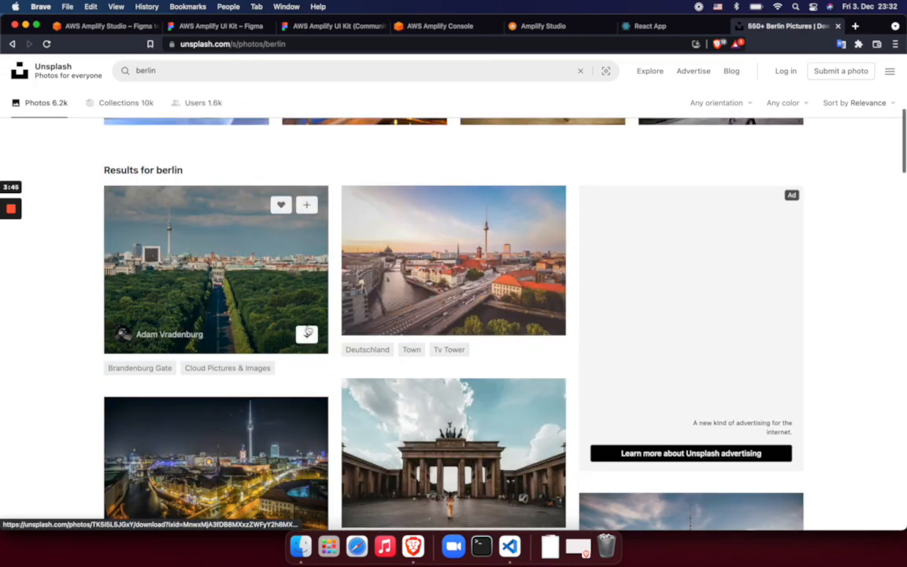
pyautogui.scroll(-3, 371, 278)
pyautogui.rightClick(475, 224)
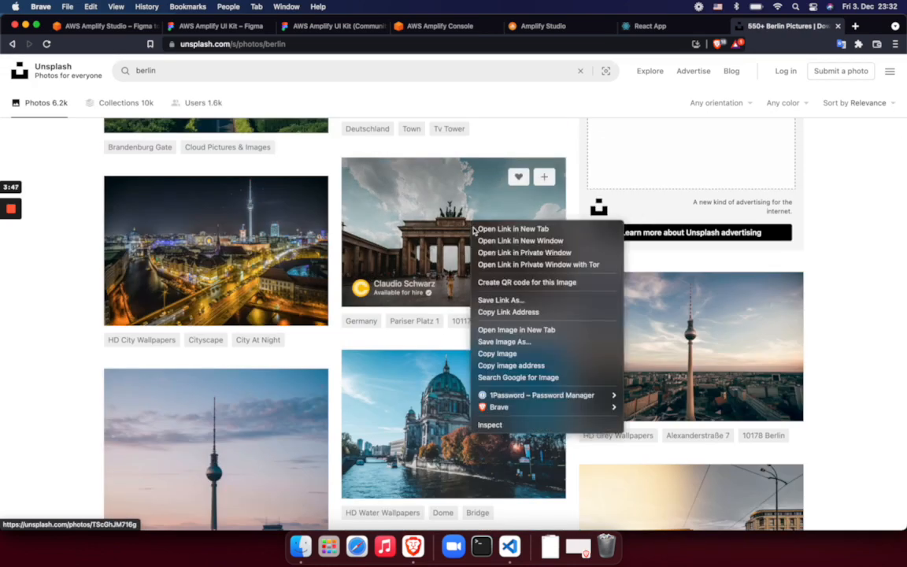
pyautogui.click(502, 365)
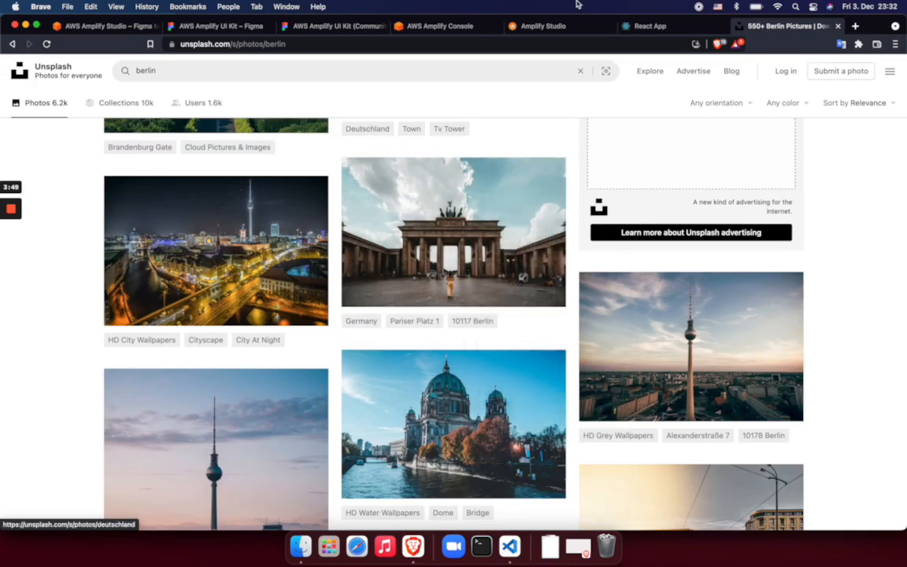
# Return to Amplify Studio, paste the copied Unsplash image address as the record's image_url and save the Home record
pyautogui.click(552, 28)
pyautogui.click(292, 241)
pyautogui.press('super+v')
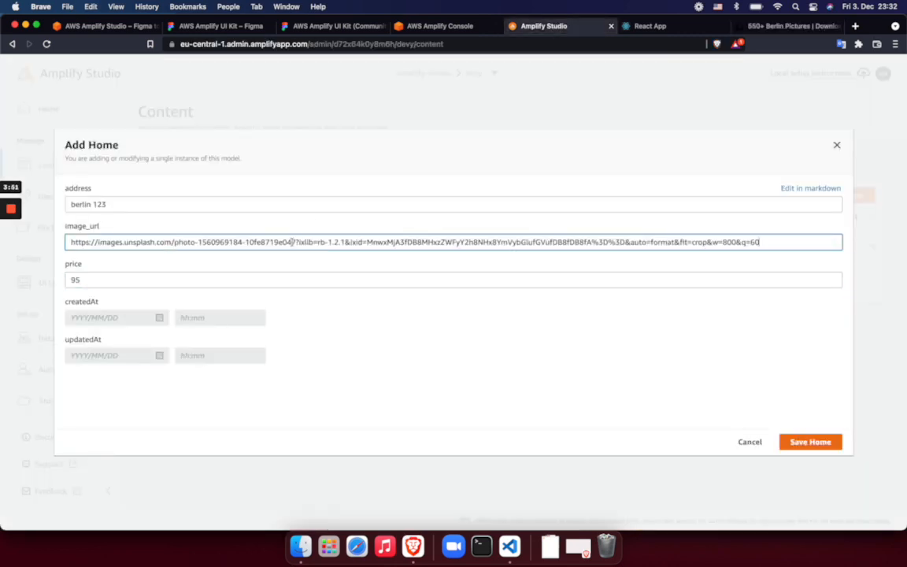
pyautogui.click(800, 442)
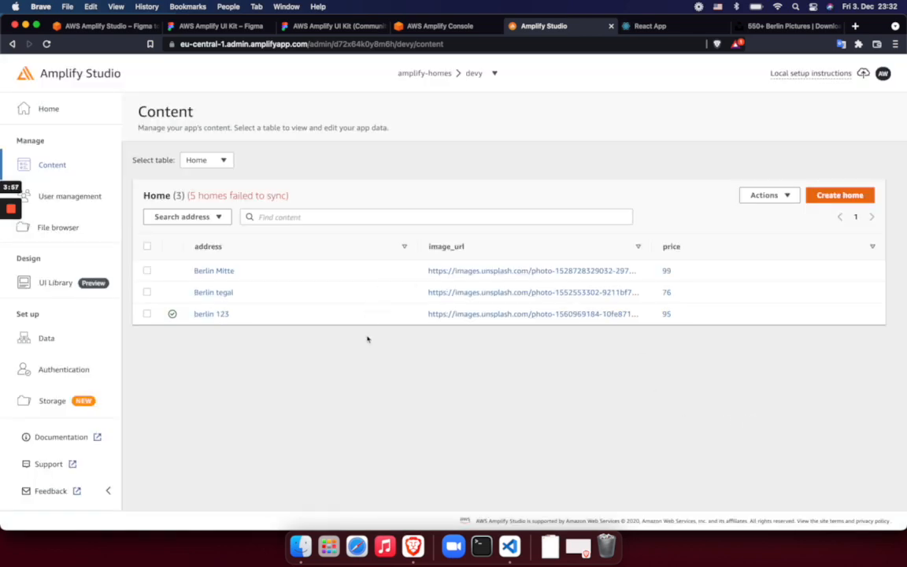
# Preview CardA, CardACollection and CardACollectionDemo in the UI Library with the Home data
pyautogui.click(60, 284)
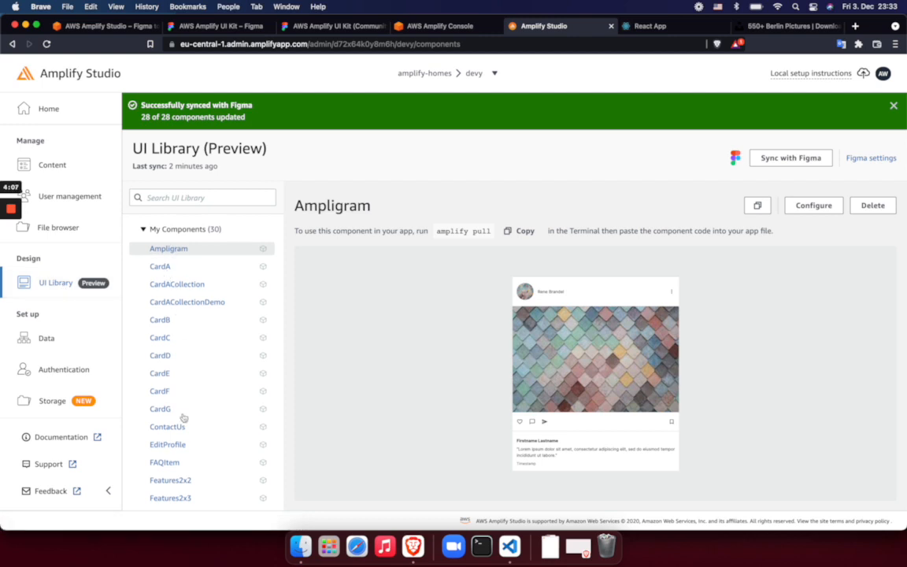
pyautogui.scroll(-5, 182, 417)
pyautogui.scroll(5, 183, 431)
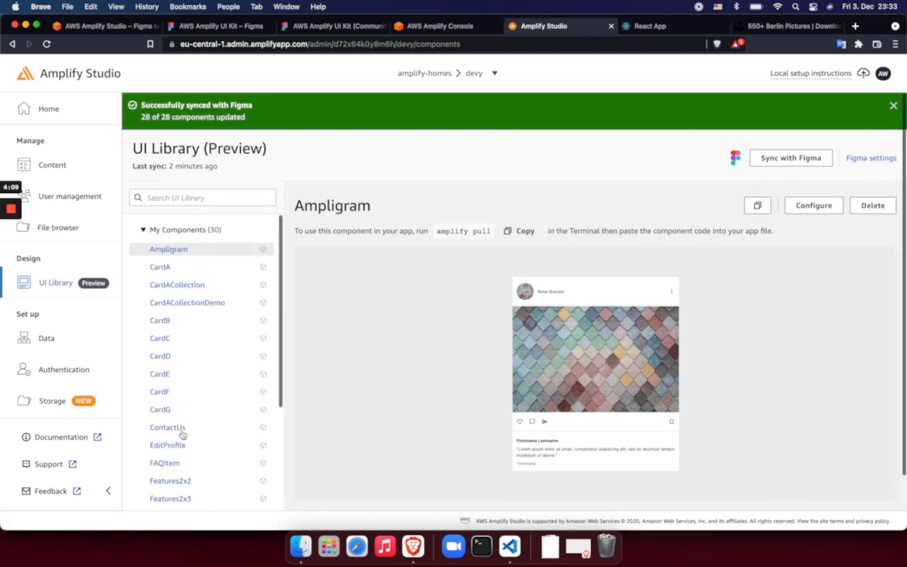
pyautogui.click(173, 266)
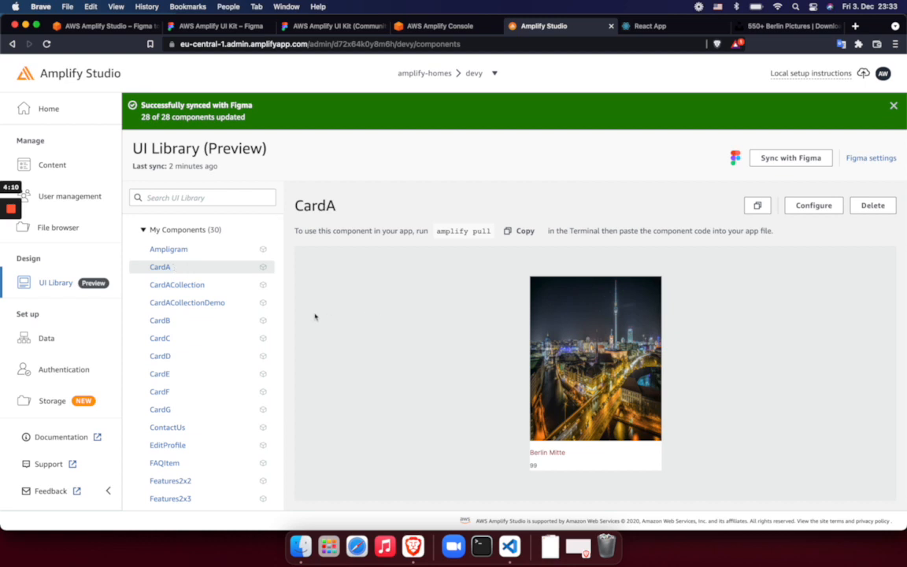
pyautogui.click(193, 286)
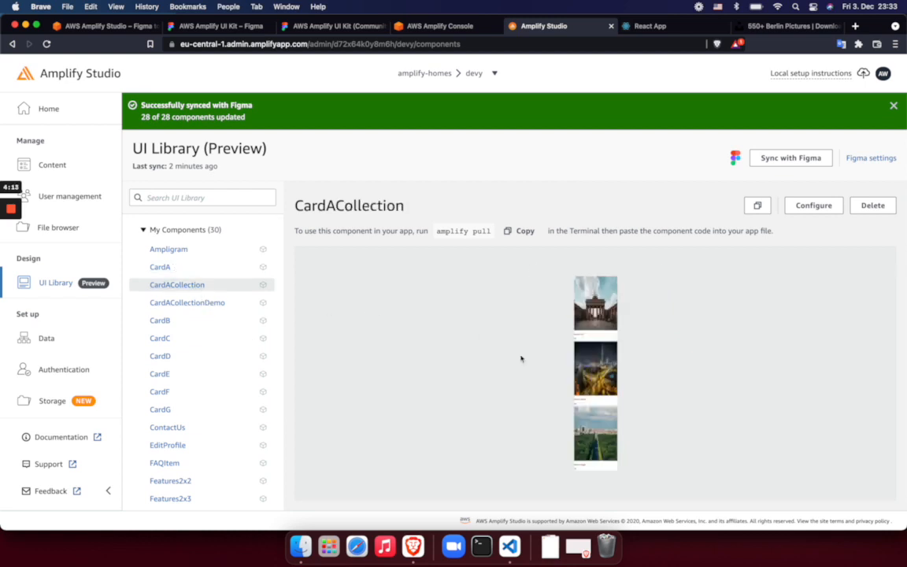
pyautogui.click(180, 304)
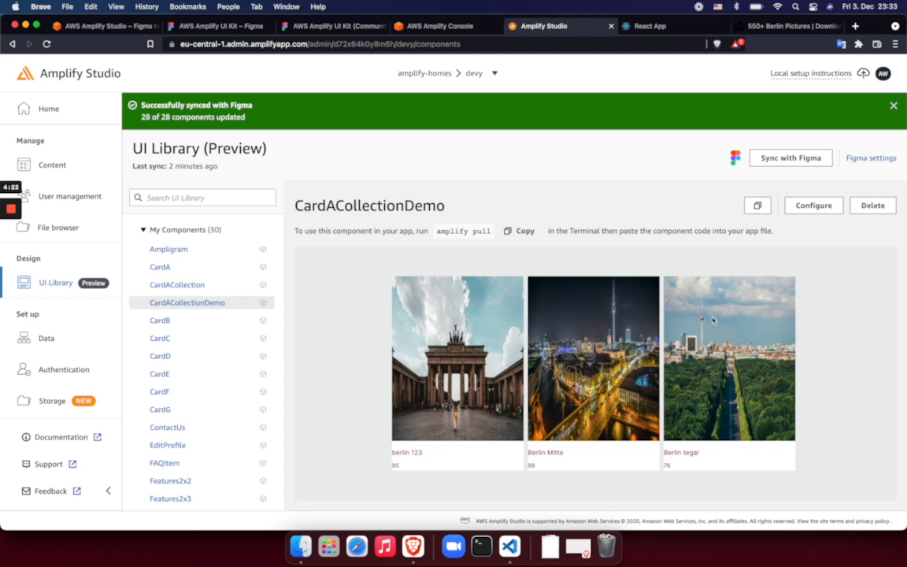
# Configure CardACollectionDemo, trying vertical and horizontal list layouts before choosing a grid ordered left to right, top to bottom
pyautogui.click(811, 206)
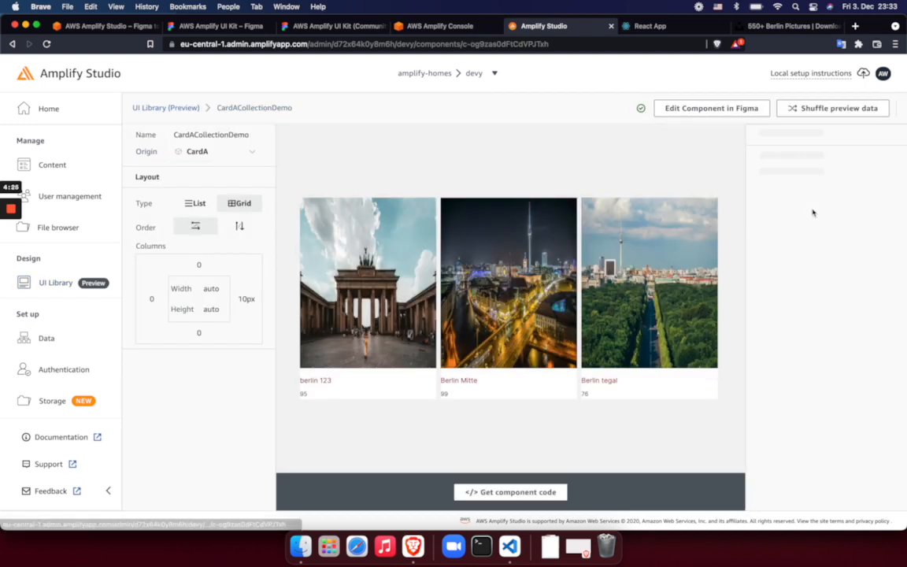
pyautogui.click(192, 204)
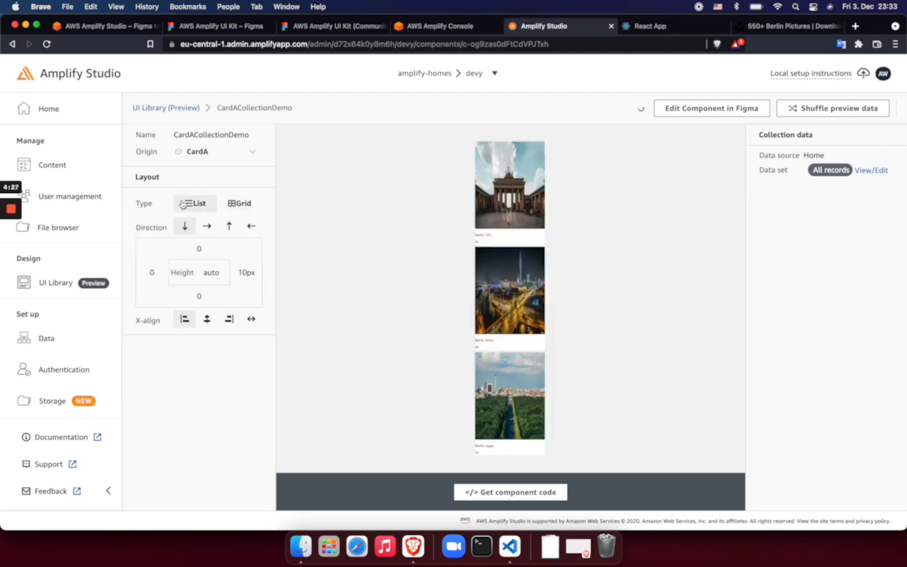
pyautogui.click(240, 203)
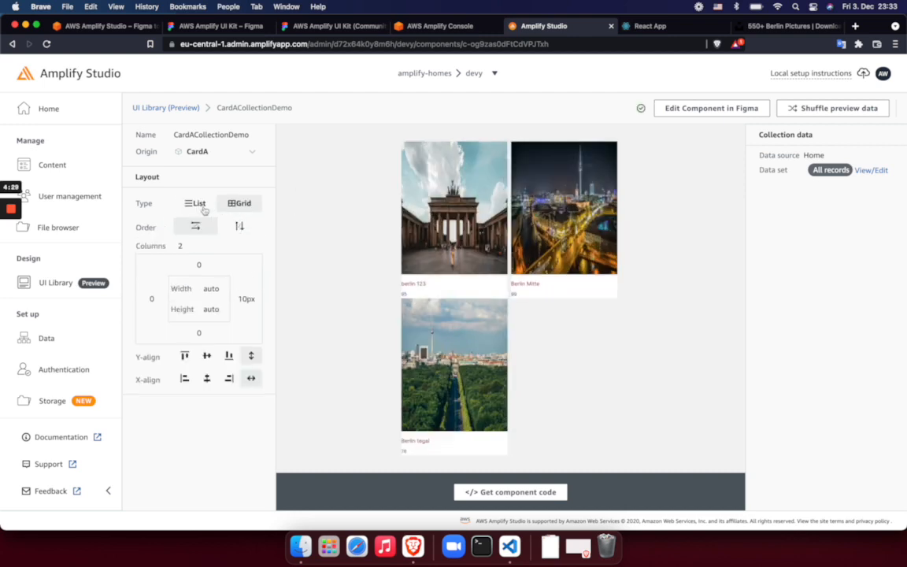
pyautogui.click(194, 203)
pyautogui.click(208, 226)
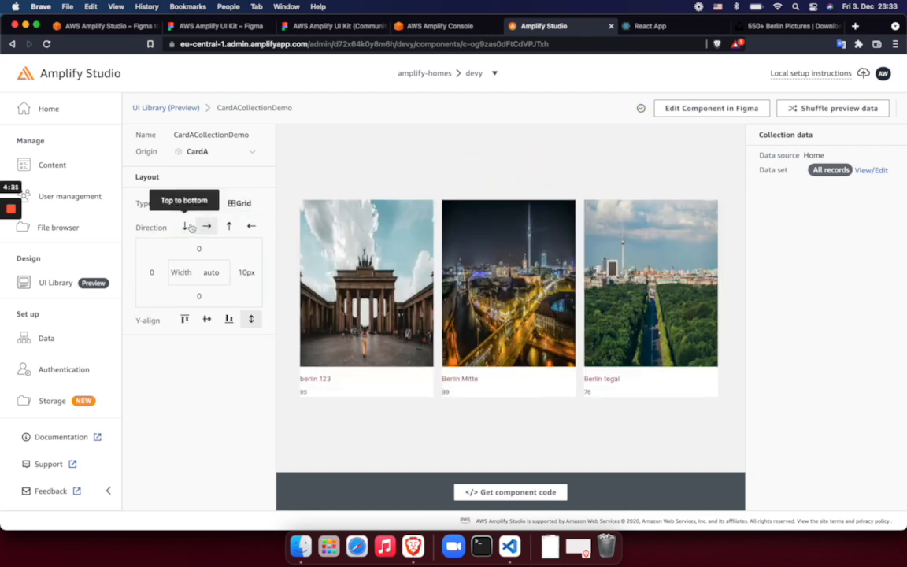
pyautogui.click(185, 227)
pyautogui.click(206, 227)
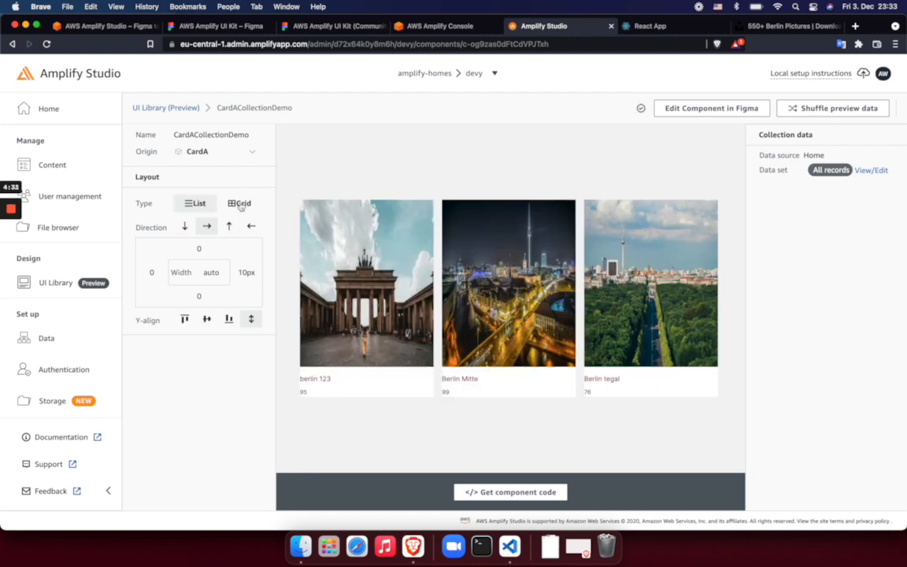
pyautogui.click(240, 203)
pyautogui.click(237, 227)
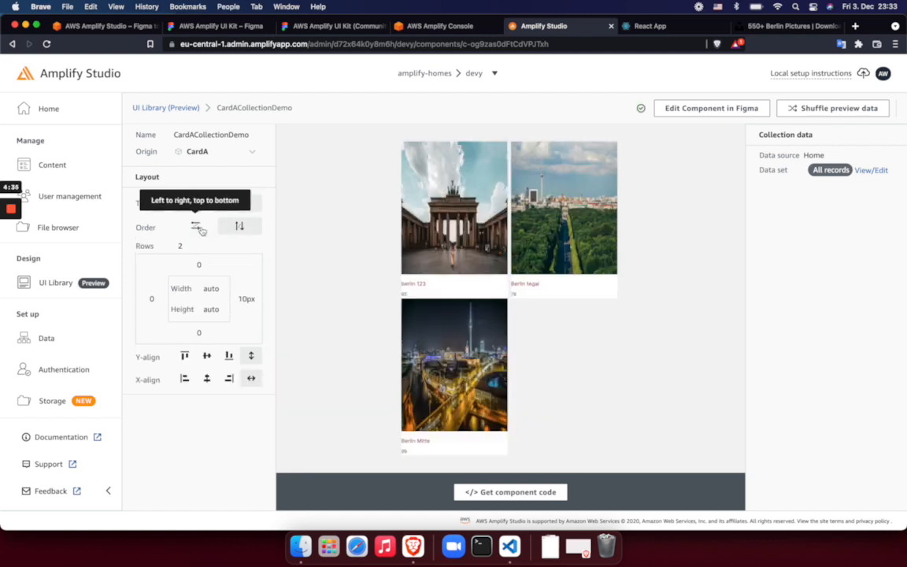
pyautogui.click(196, 227)
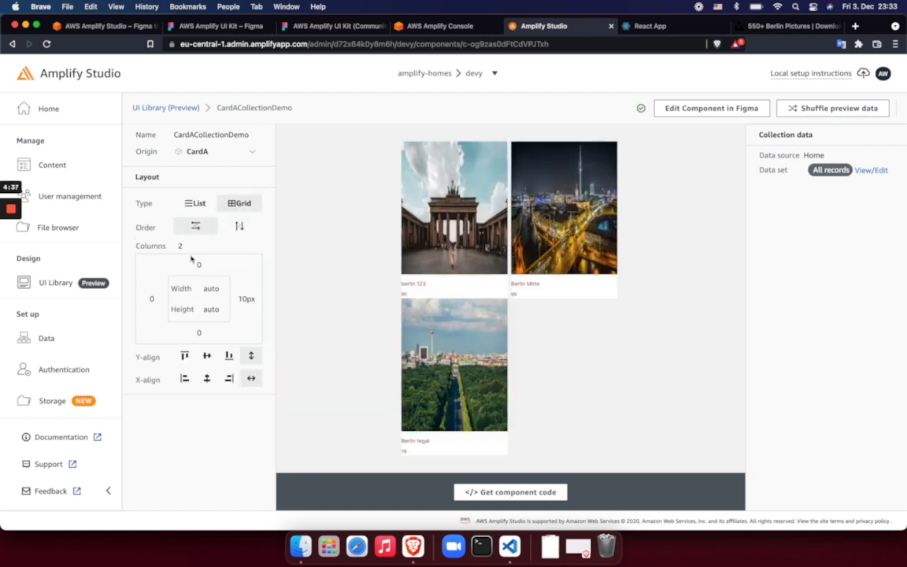
# Review the component code instructions for CardACollectionDemo, including the initial project setup, and close them
pyautogui.click(505, 498)
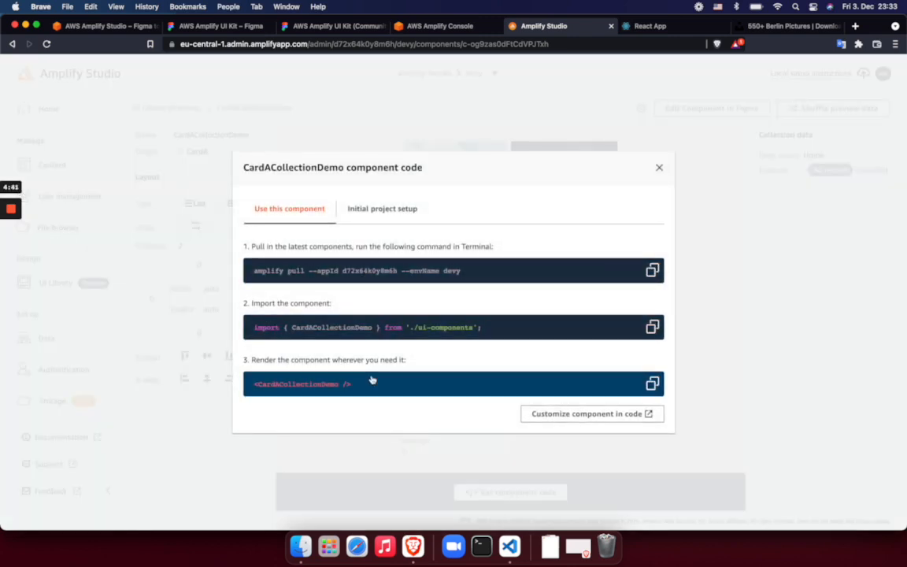
pyautogui.click(356, 209)
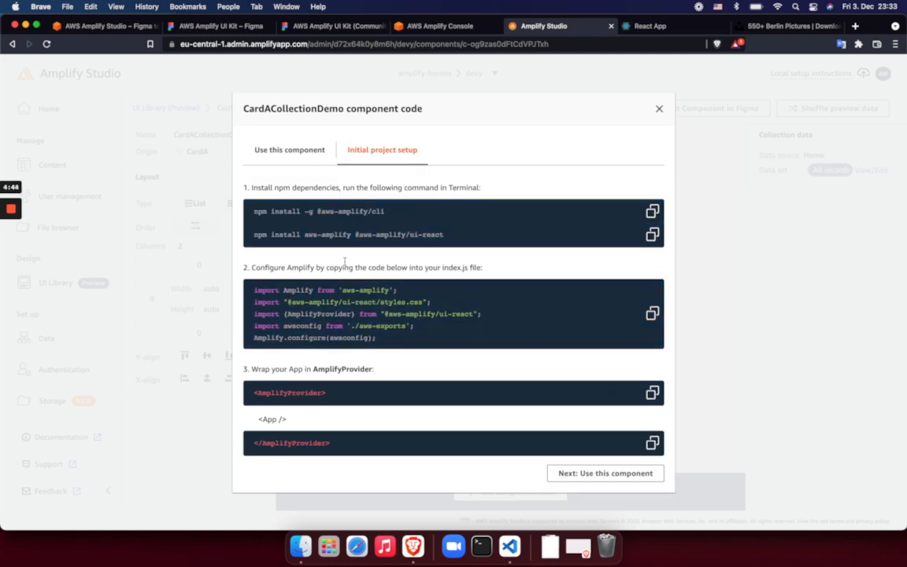
pyautogui.click(276, 150)
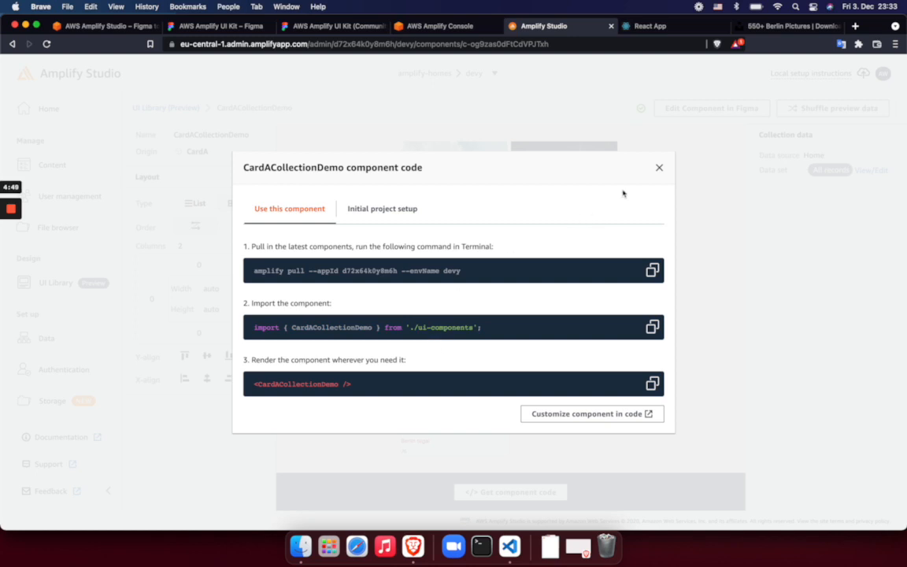
pyautogui.click(659, 168)
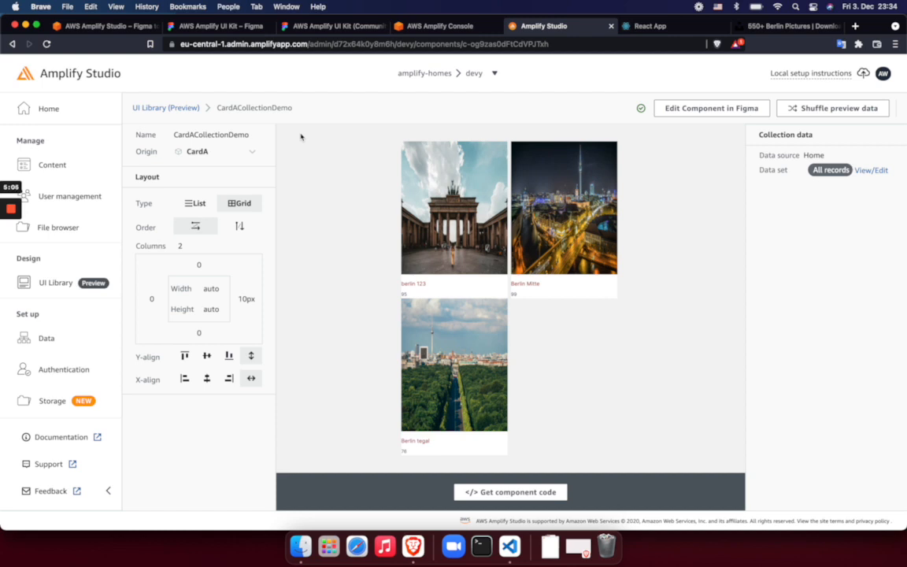
# Review the CardA design in the Figma UI kit file and the Home table's records in Amplify Studio
pyautogui.click(347, 25)
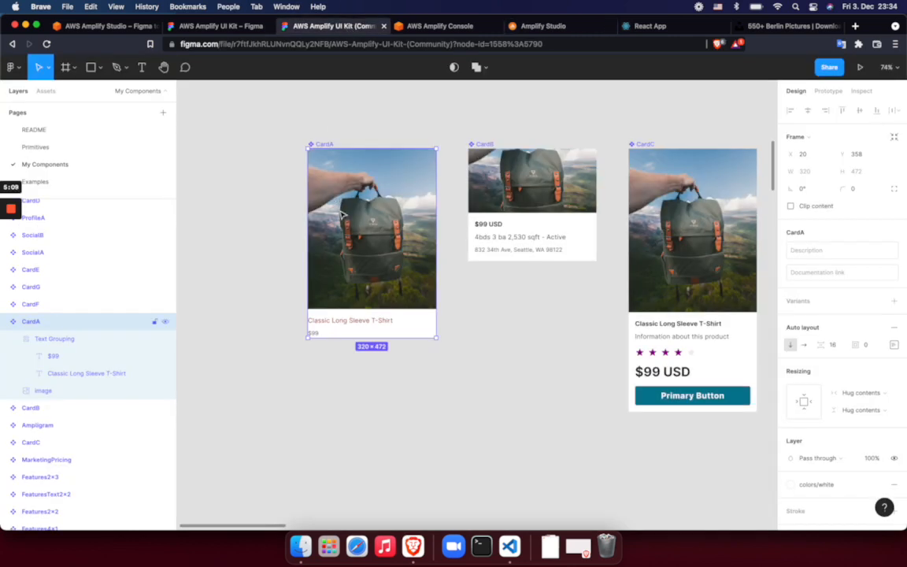
pyautogui.click(516, 27)
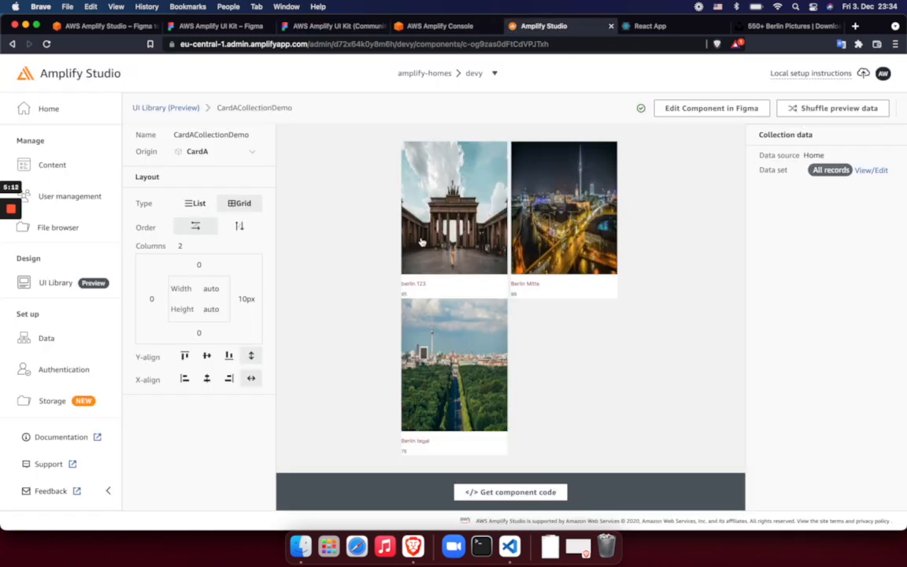
pyautogui.click(44, 165)
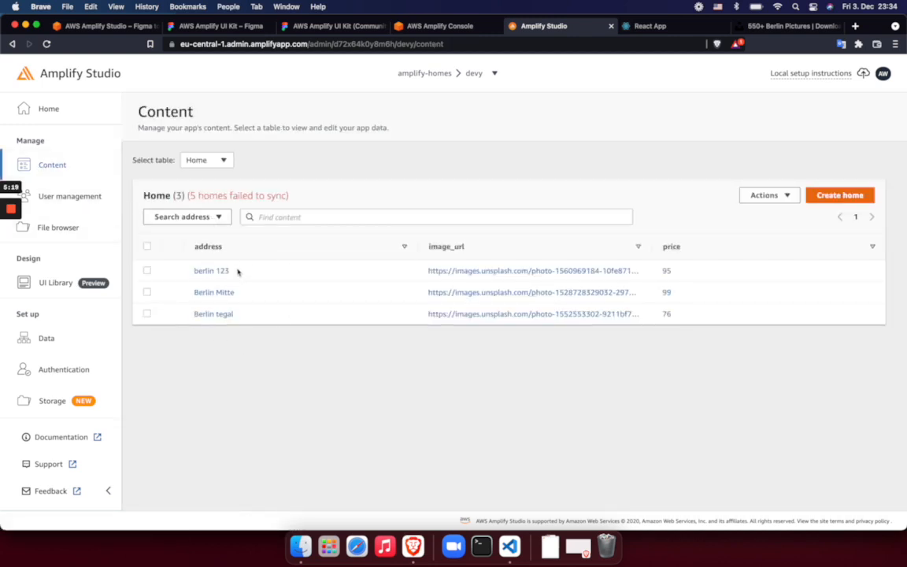
# Open CardACollectionDemo's configuration from the UI Library, view its component code instructions and close them
pyautogui.click(61, 283)
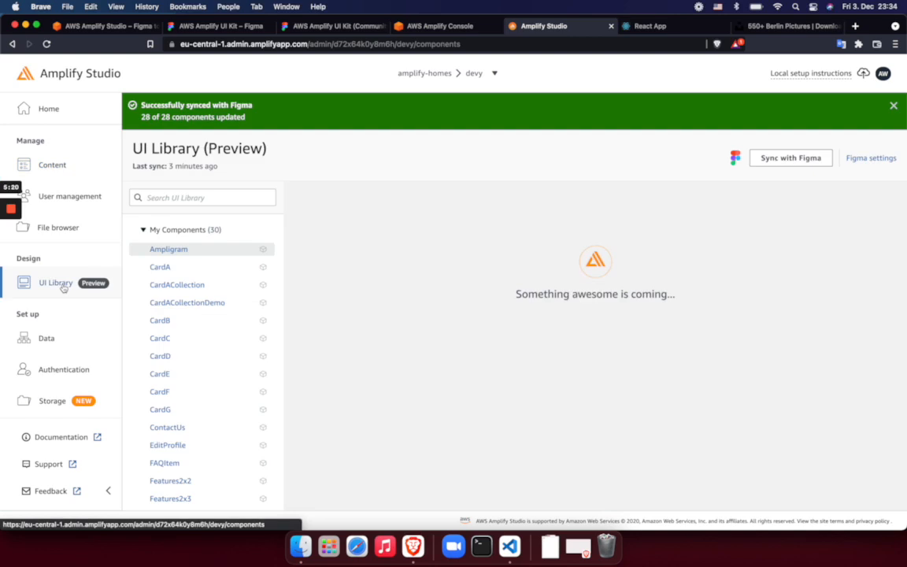
pyautogui.click(181, 303)
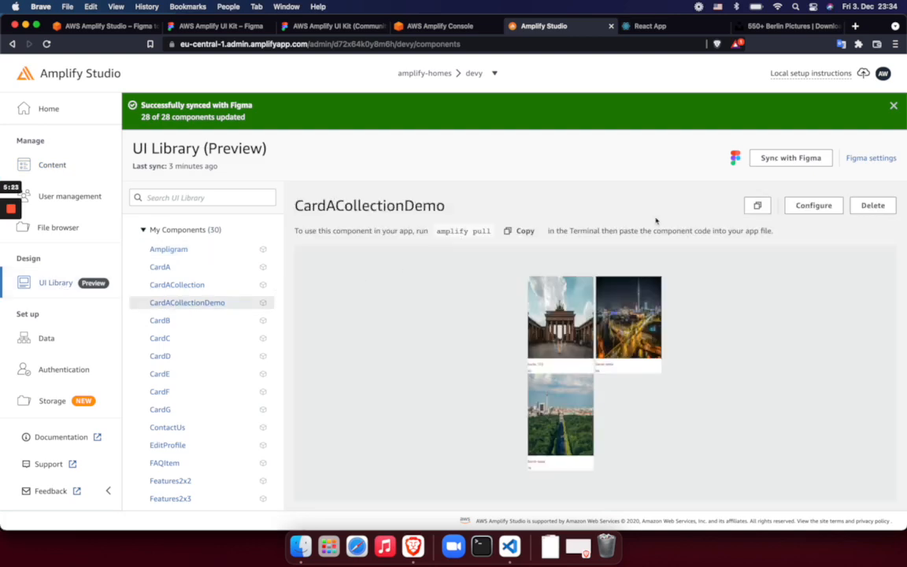
pyautogui.click(819, 204)
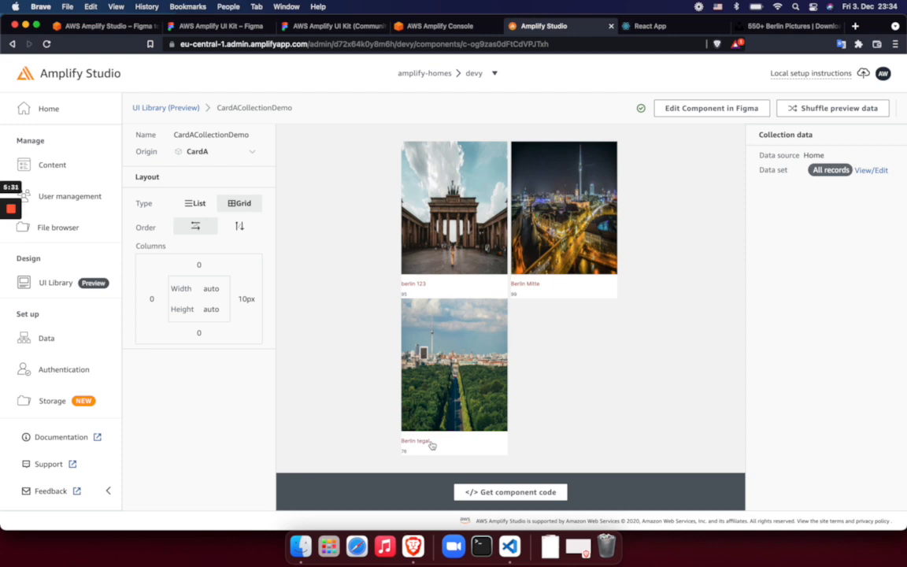
pyautogui.click(472, 491)
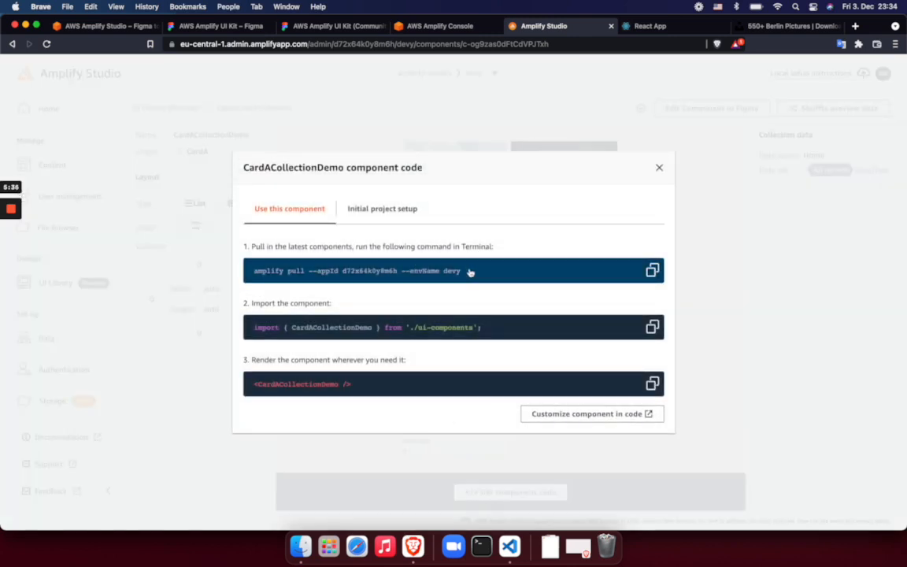
pyautogui.click(659, 169)
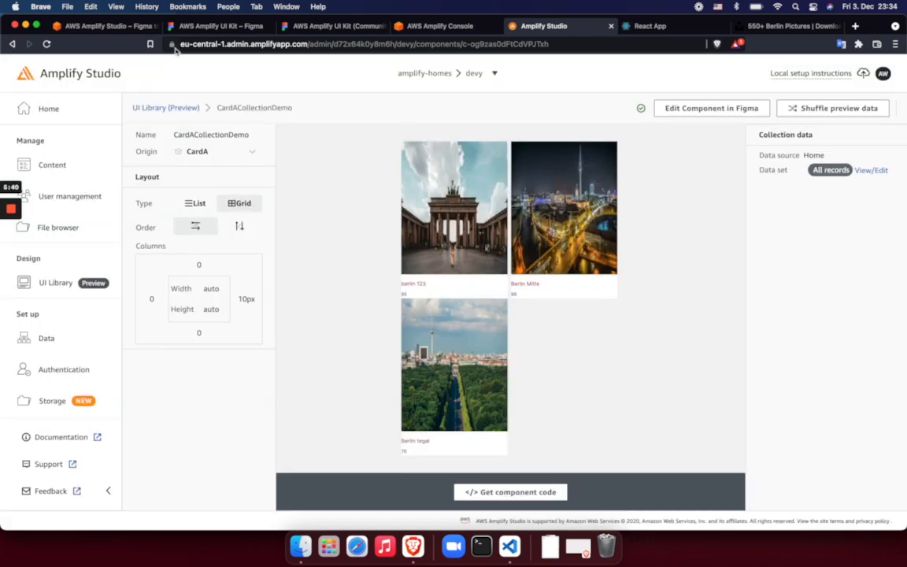
# View the AWS blog article on Amplify Studio and the React app running at localhost:3000
pyautogui.click(126, 26)
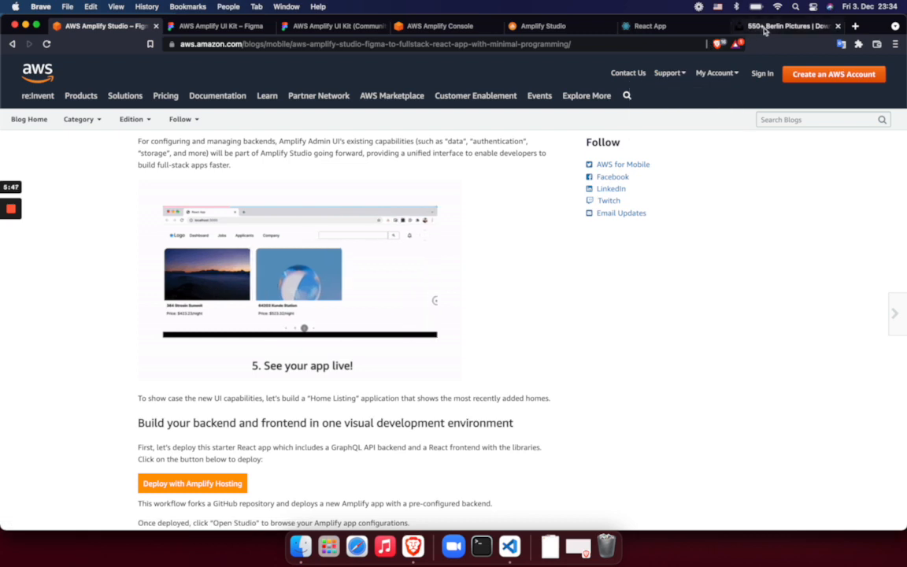
pyautogui.click(693, 26)
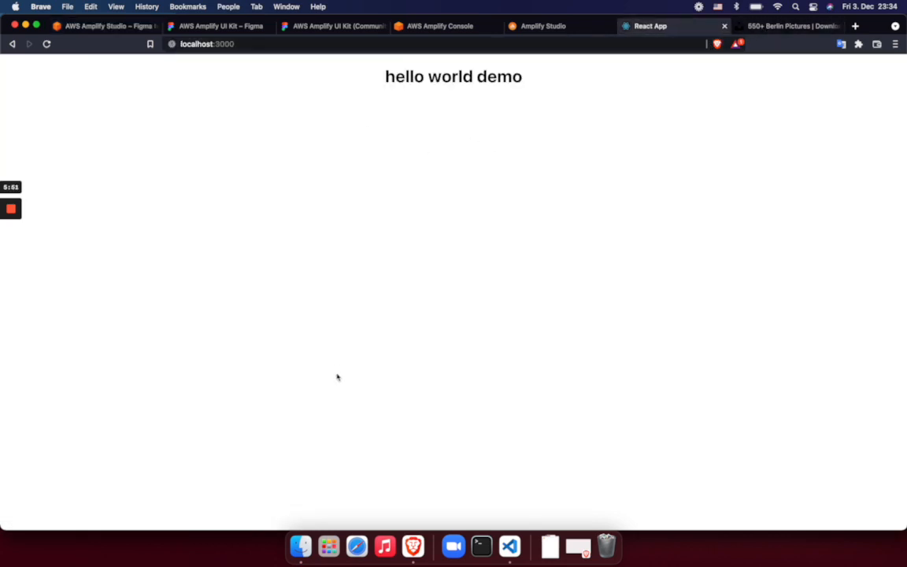
# Switch to Visual Studio Code and examine the generated CardA.jsx component code
pyautogui.click(510, 545)
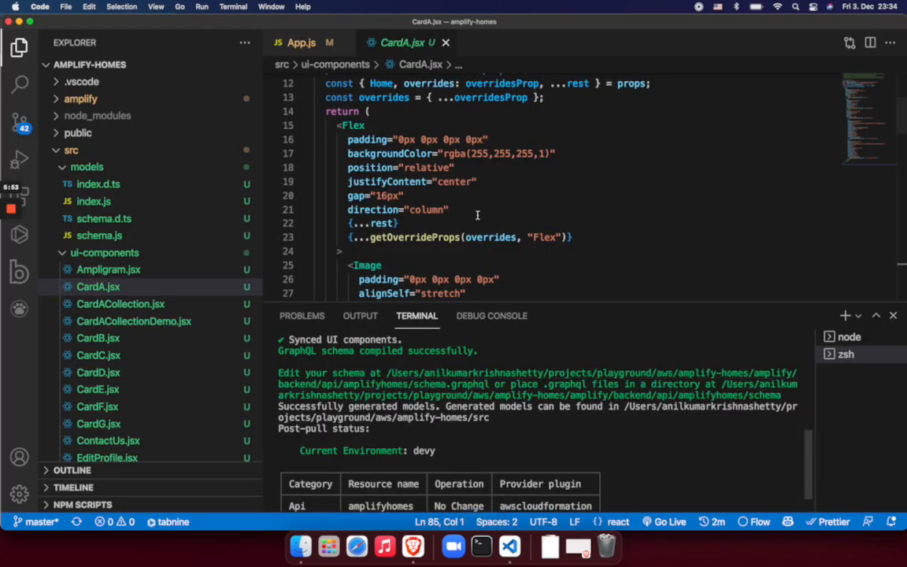
pyautogui.scroll(-4, 478, 219)
pyautogui.scroll(7, 478, 220)
pyautogui.scroll(-12, 478, 220)
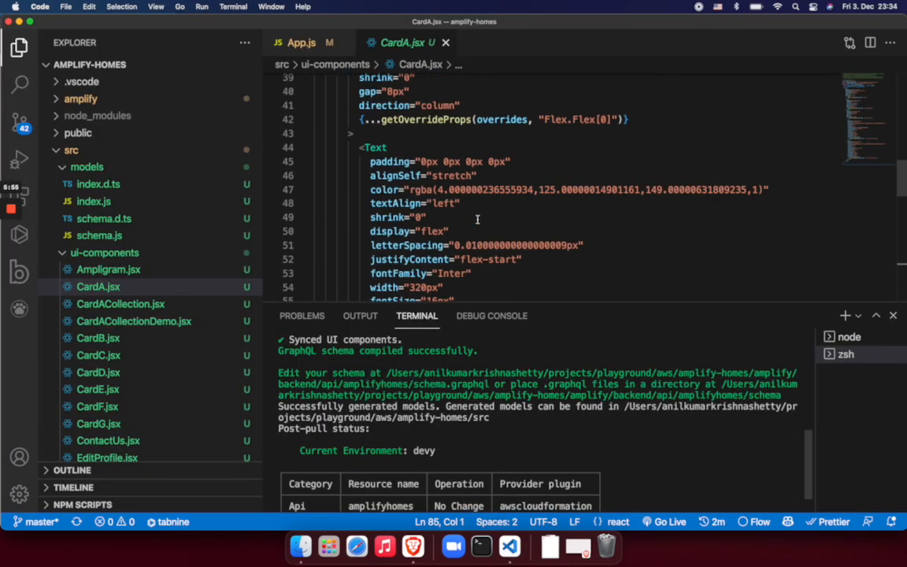
pyautogui.scroll(9, 478, 220)
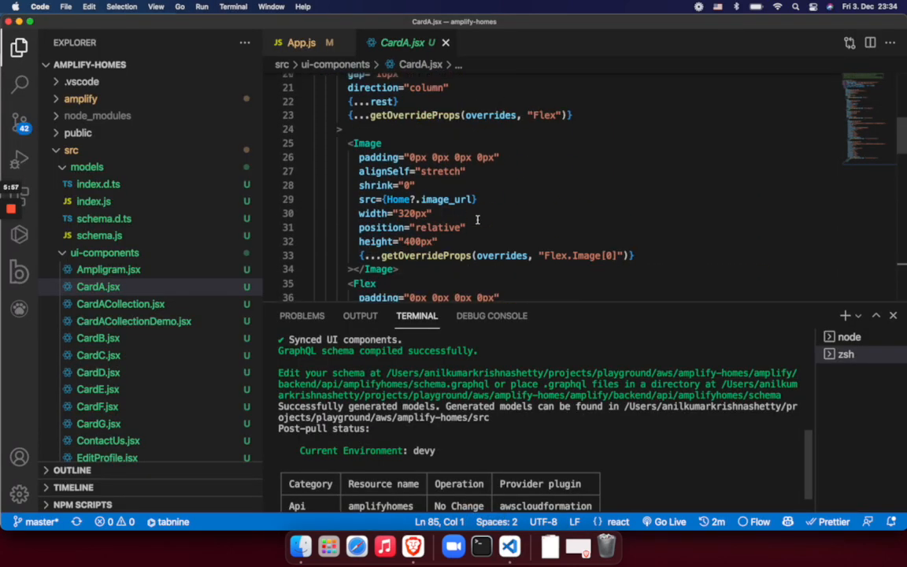
# Examine the generated CardACollectionDemo.jsx, including its Home data binding, grid collection settings and the CardA element rendered per item
pyautogui.click(320, 43)
pyautogui.moveTo(347, 178); pyautogui.dragTo(487, 178)
pyautogui.keyDown('super'); pyautogui.click(616, 94); pyautogui.keyUp('super')
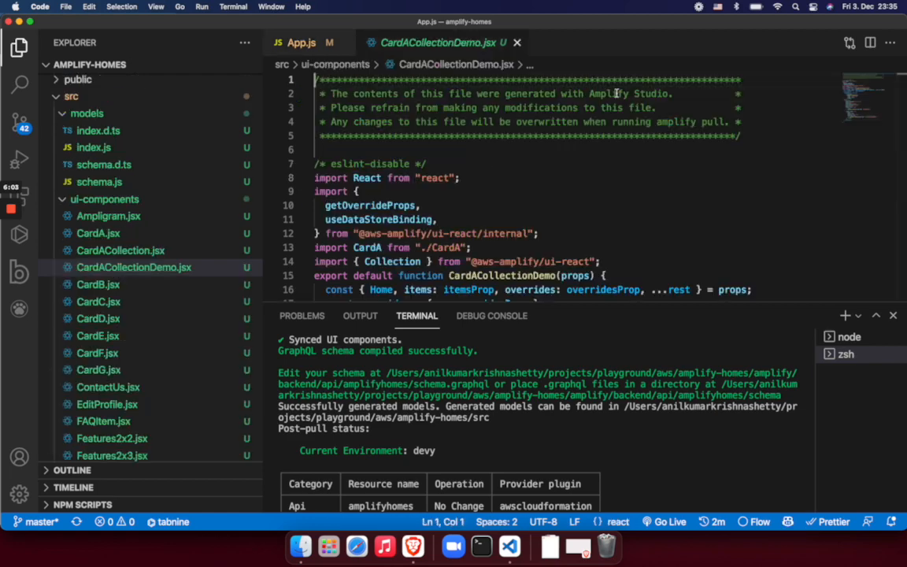
pyautogui.scroll(-15, 482, 138)
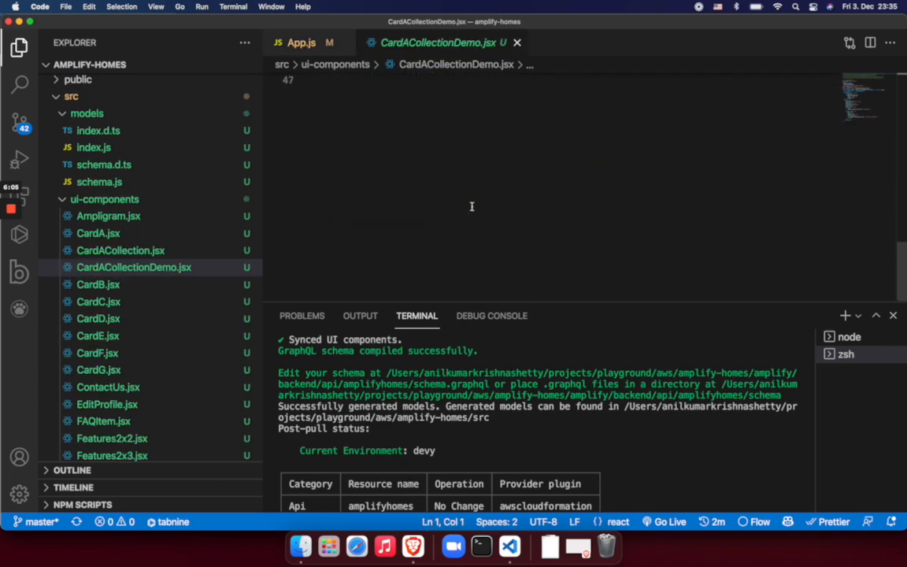
pyautogui.scroll(5, 472, 202)
pyautogui.scroll(10, 472, 211)
pyautogui.scroll(-7, 472, 212)
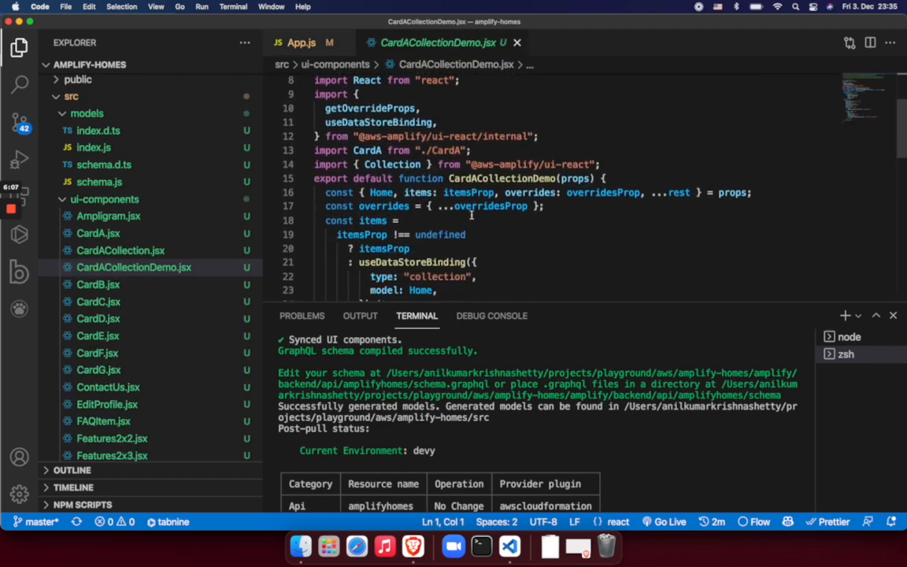
pyautogui.scroll(-5, 472, 215)
pyautogui.scroll(3, 391, 199)
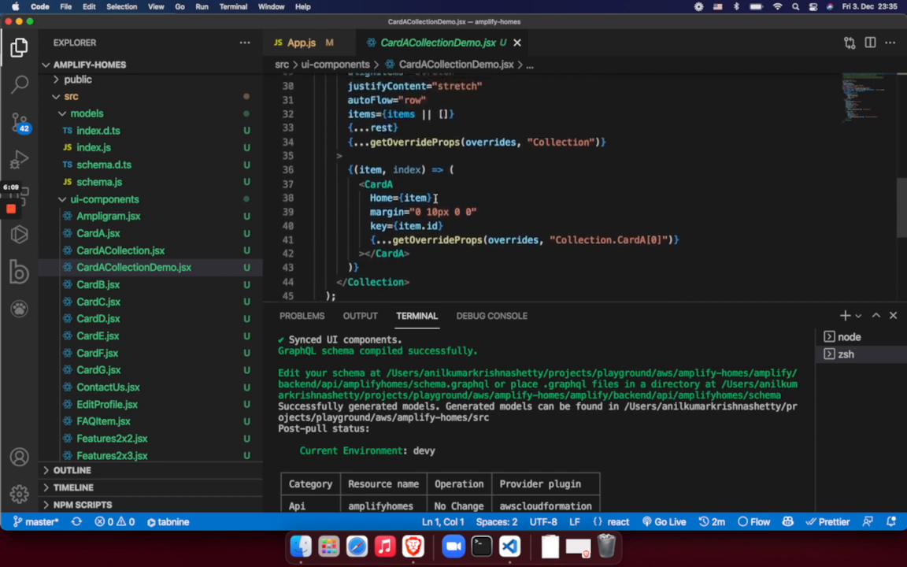
pyautogui.moveTo(360, 199); pyautogui.dragTo(410, 269)
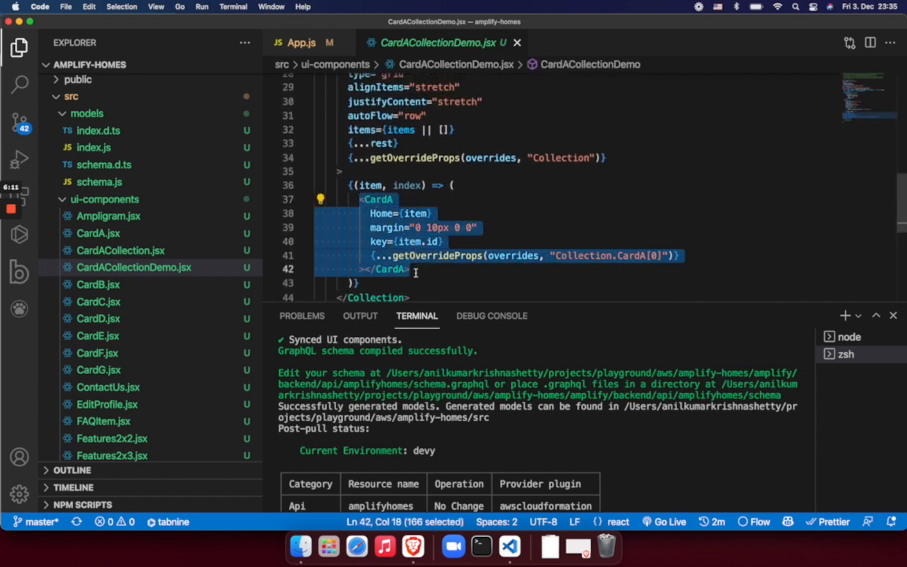
pyautogui.scroll(5, 422, 277)
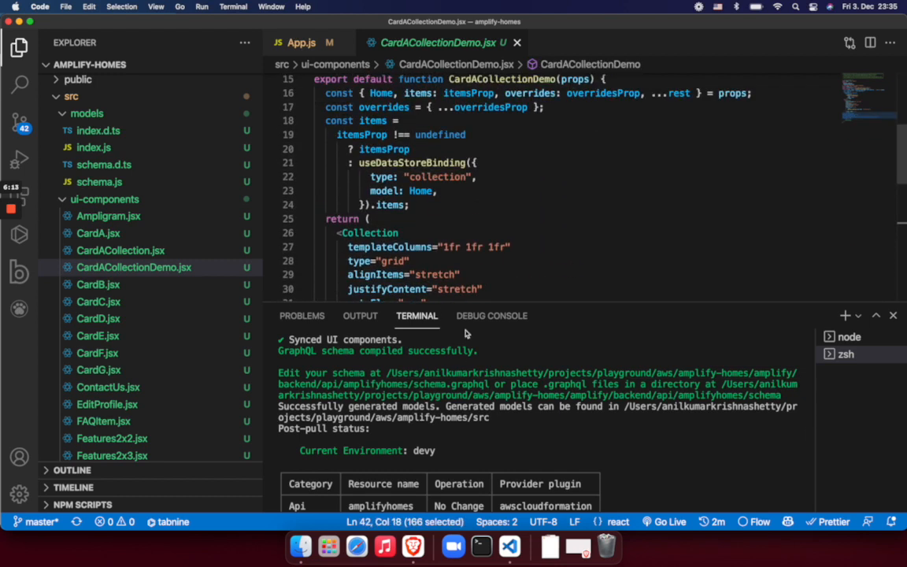
# Switch back to Brave, check the React app page and reopen the AWS blog article
pyautogui.click(412, 546)
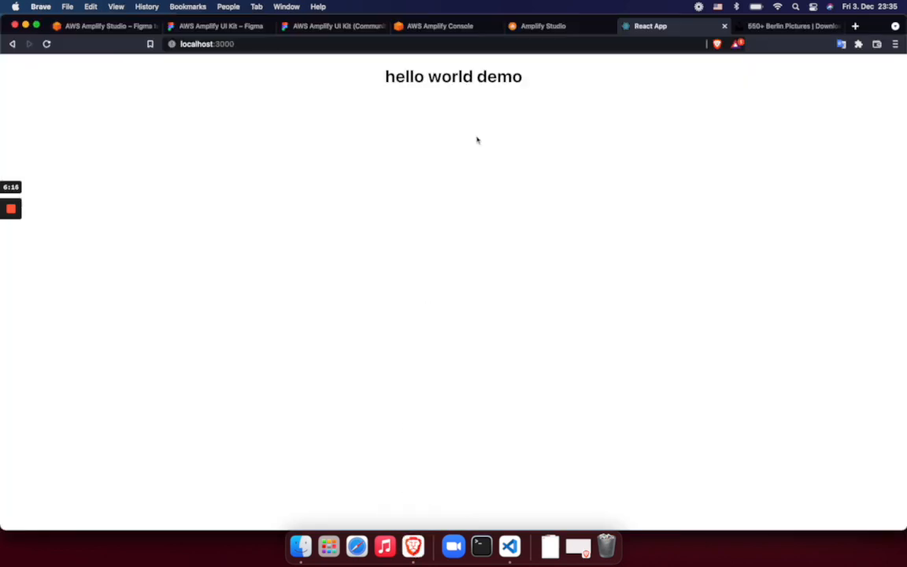
pyautogui.click(132, 28)
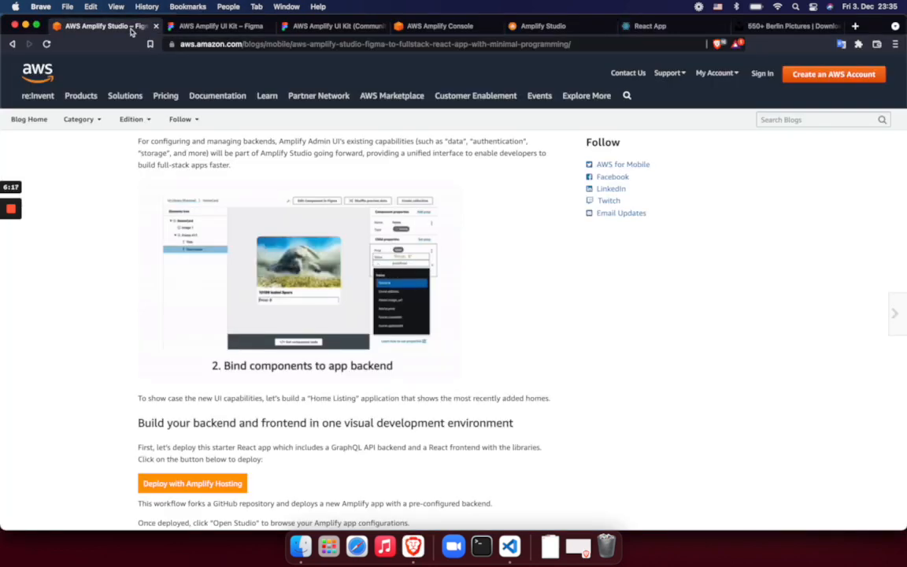